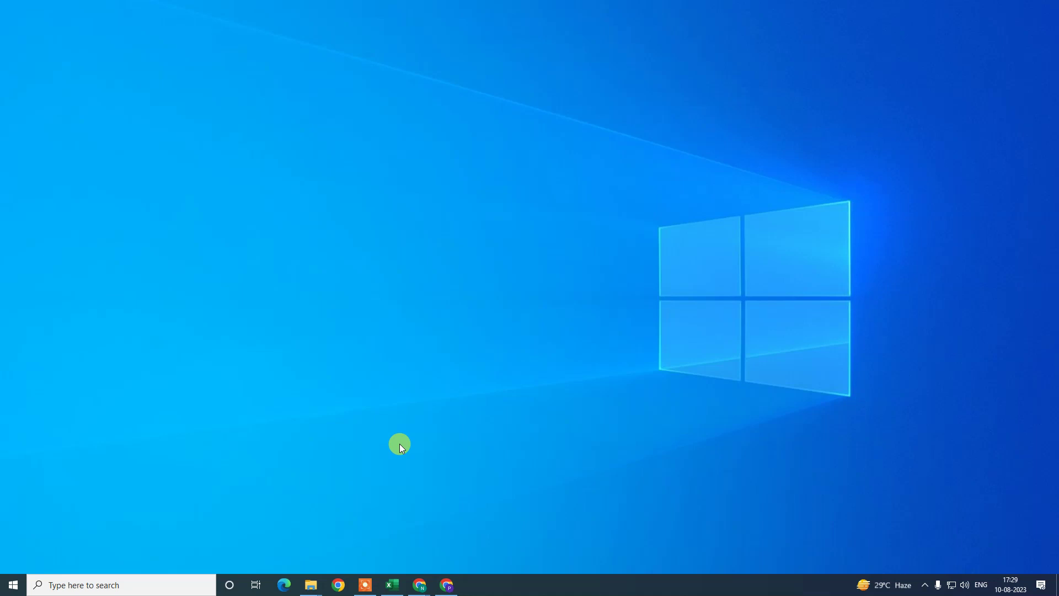
Refresh the desktop and bring up Chrome on a new tab
right_click(339, 234)
left_click(357, 265)
key("alt+Tab")
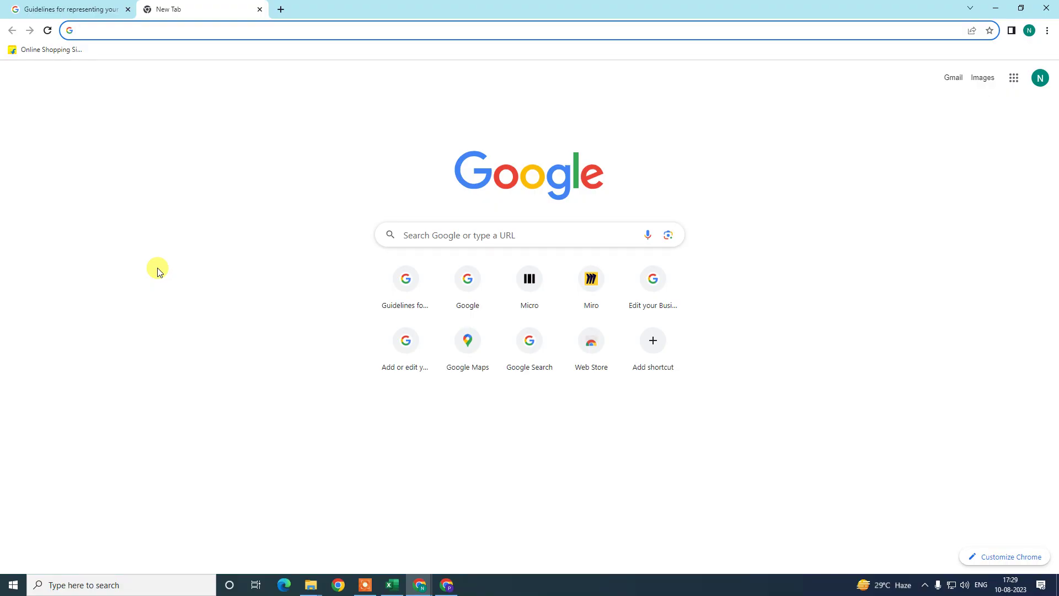
Search Google for 'my business' and view the Business Profiles results
left_click(1041, 83)
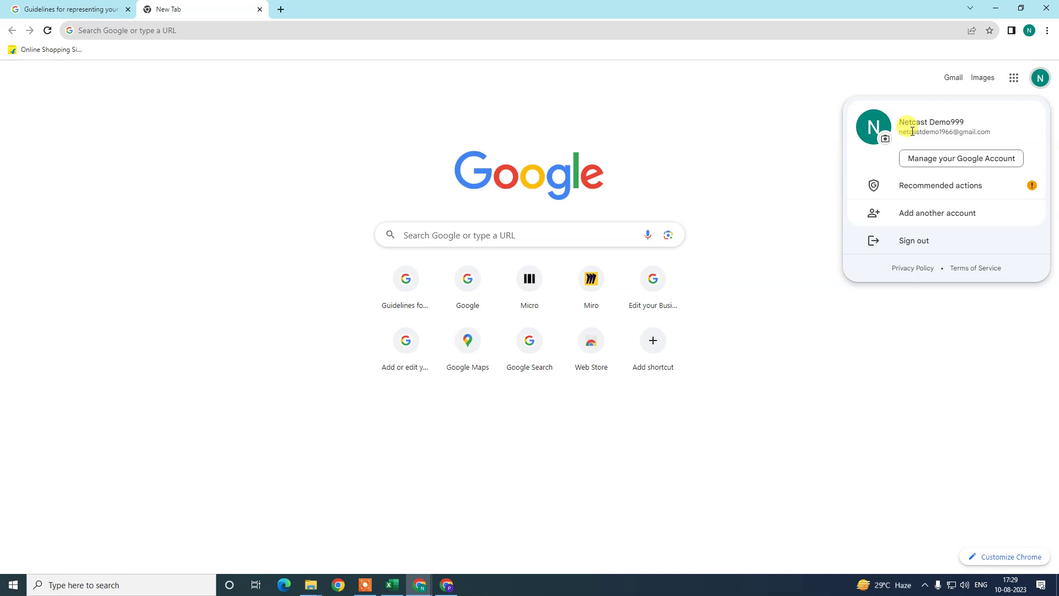
left_click(317, 135)
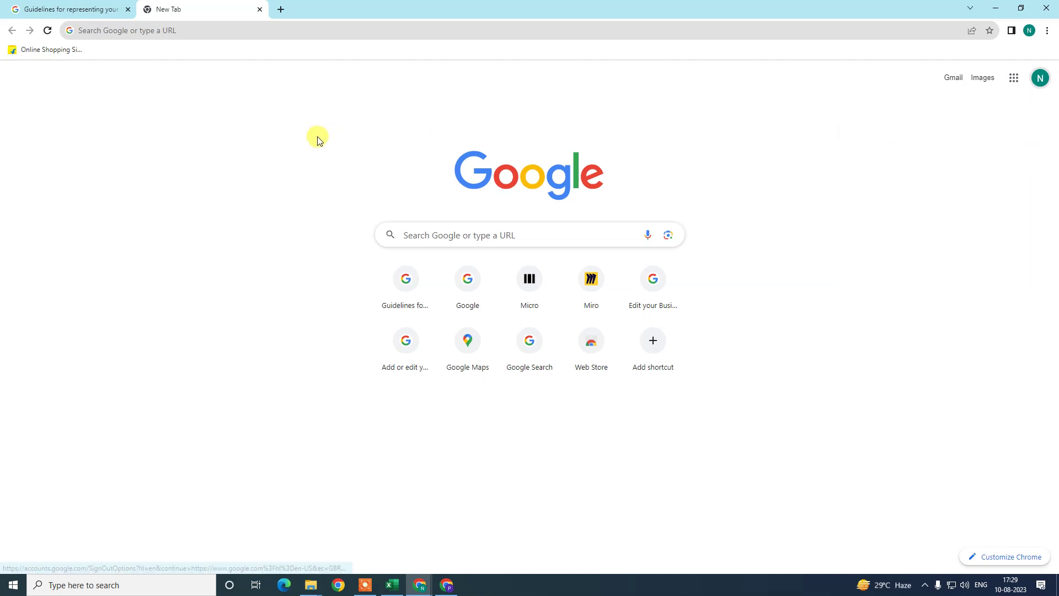
left_click(441, 232)
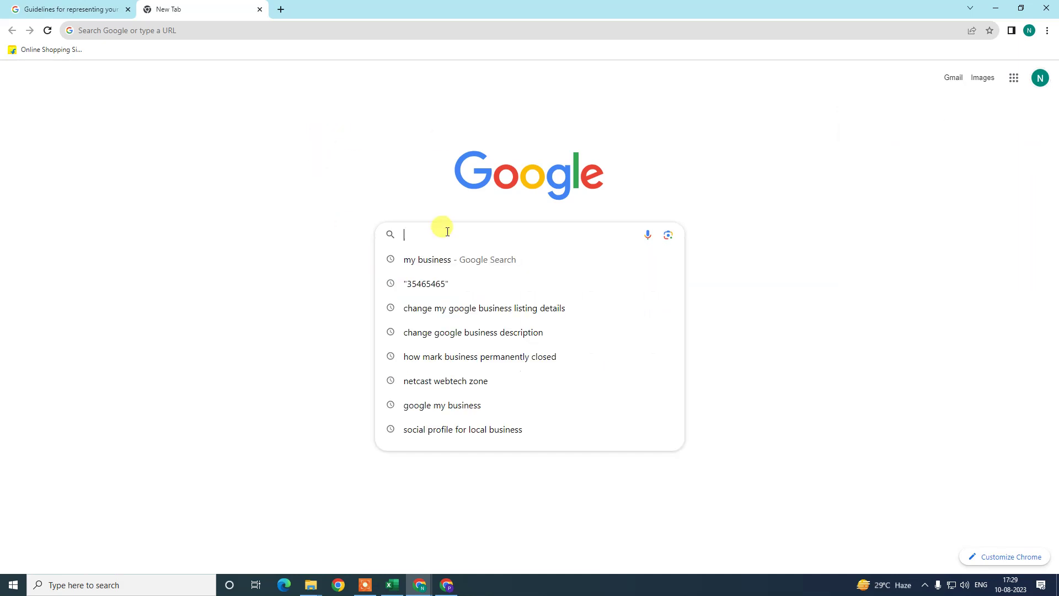
left_click(449, 261)
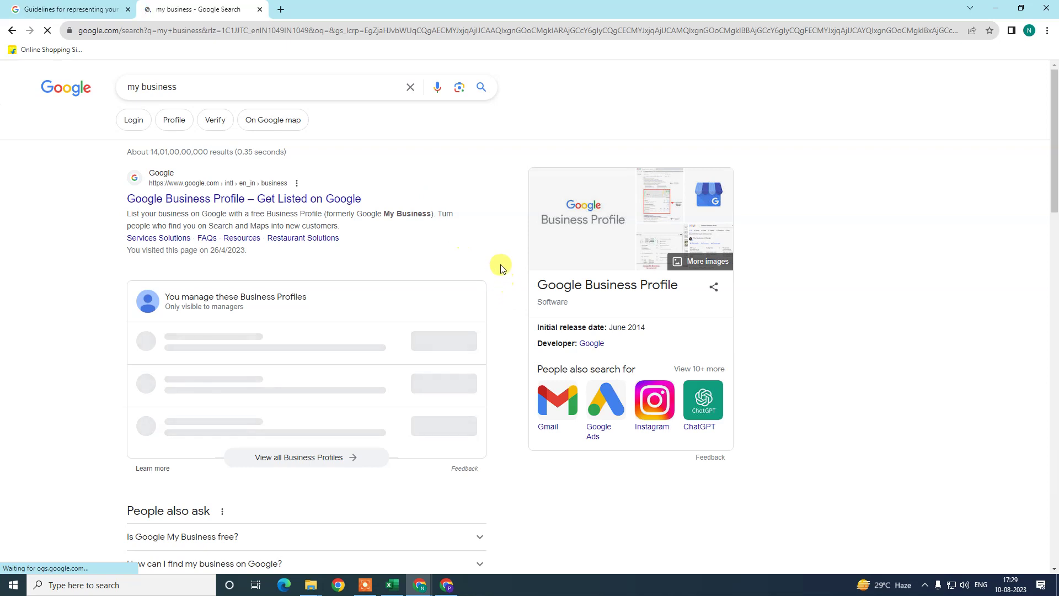
scroll(220, 309, "down", 1)
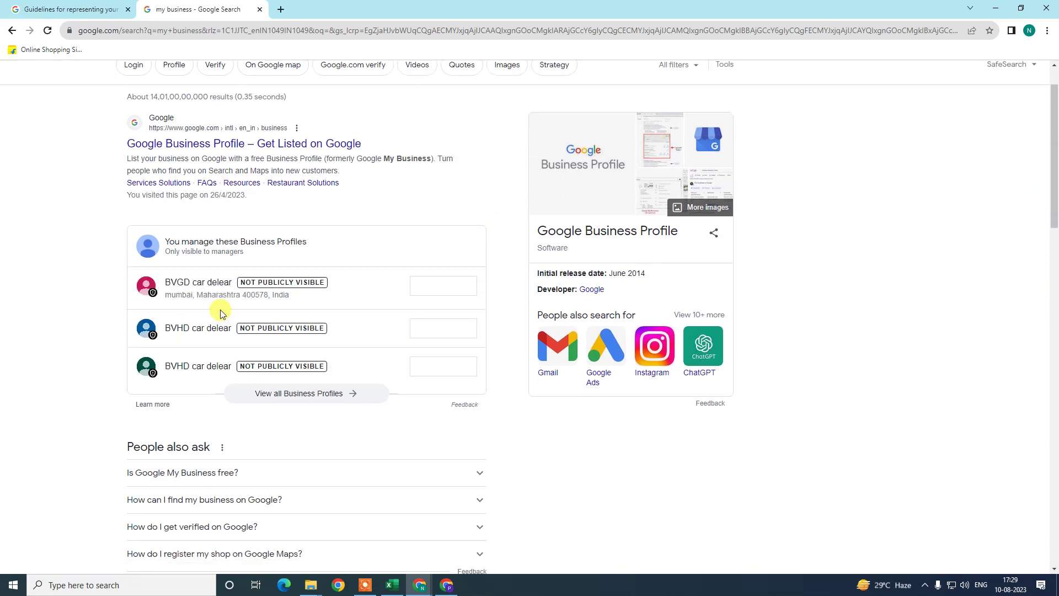
scroll(893, 189, "up", 1)
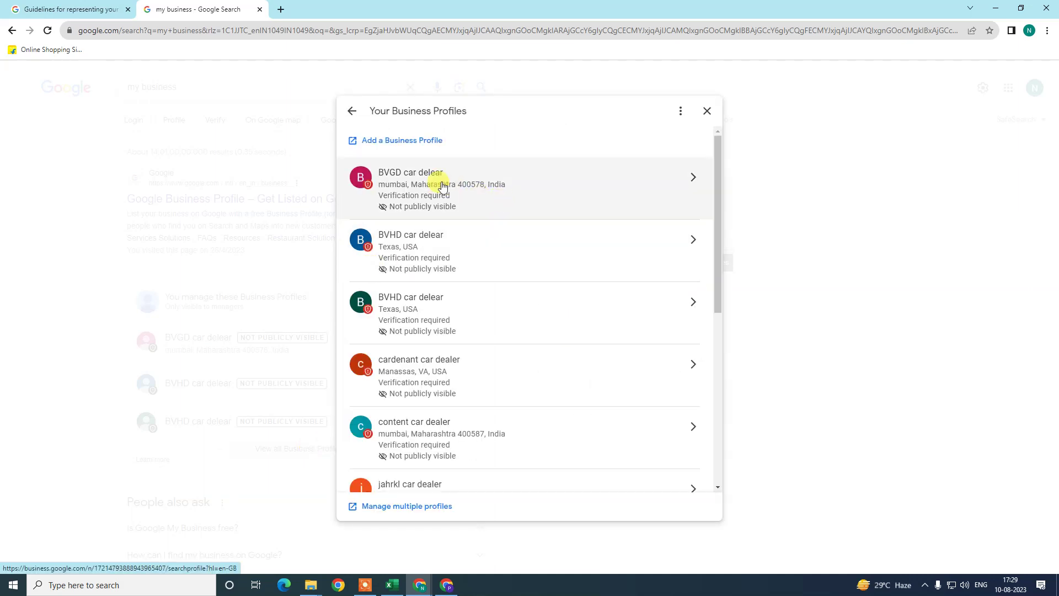
Open the BVGD car delear profile and its Business information editor
left_click(441, 186)
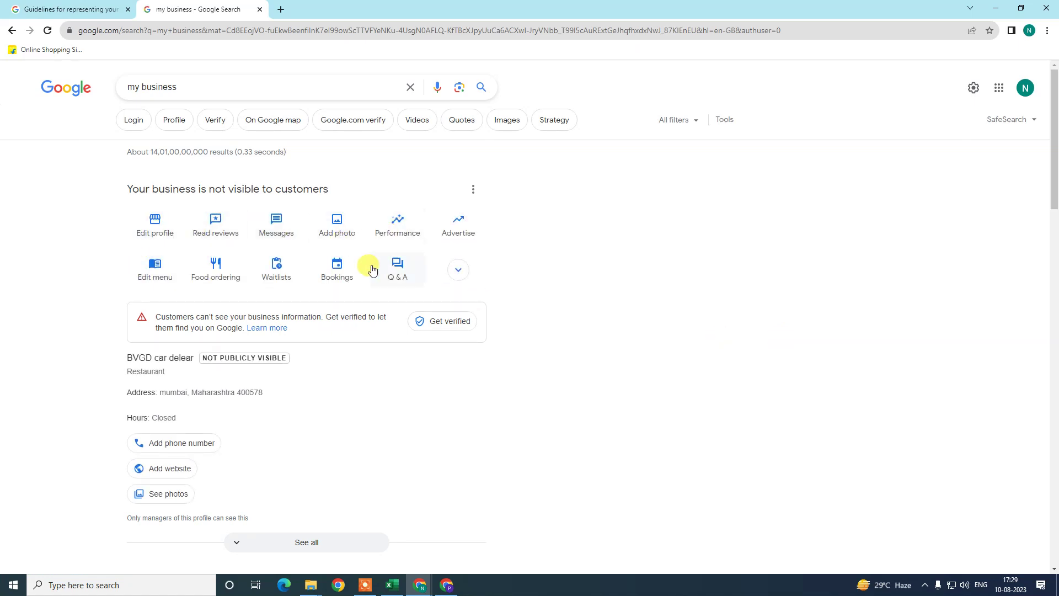
left_click(196, 282)
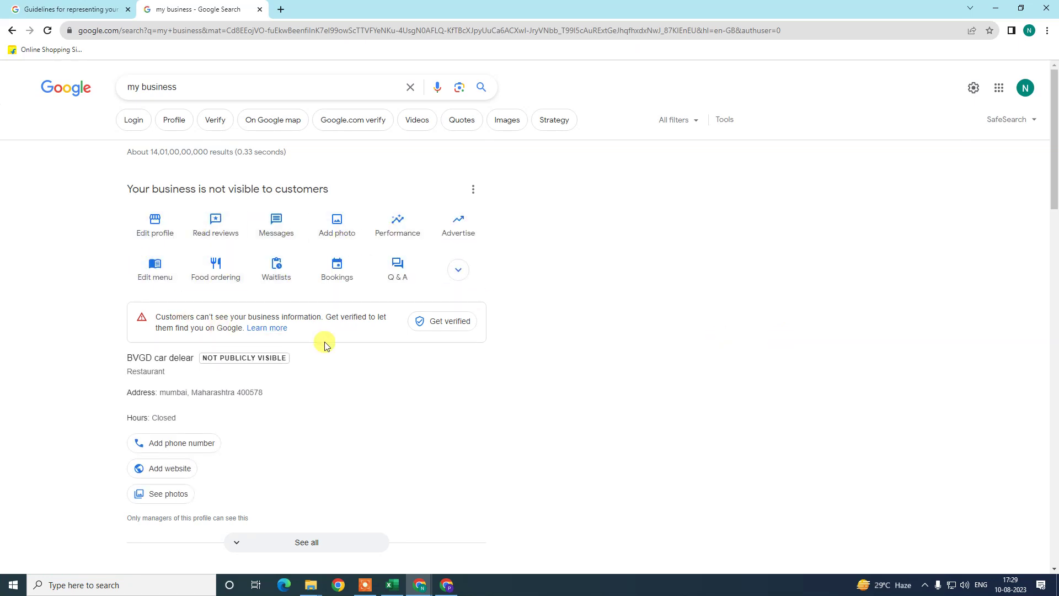
left_click_drag(126, 375, 171, 372)
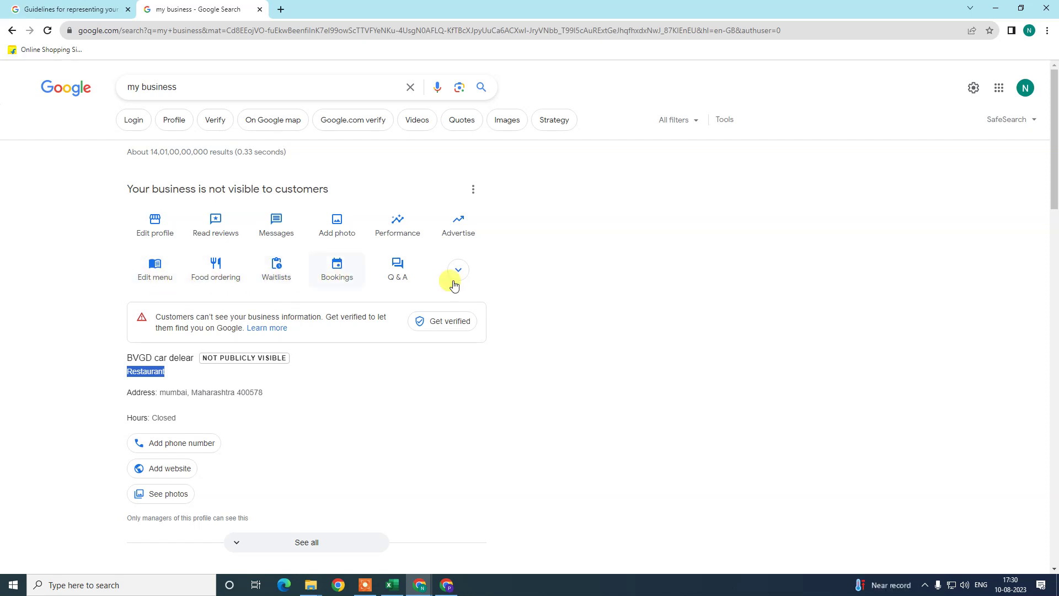
left_click(631, 273)
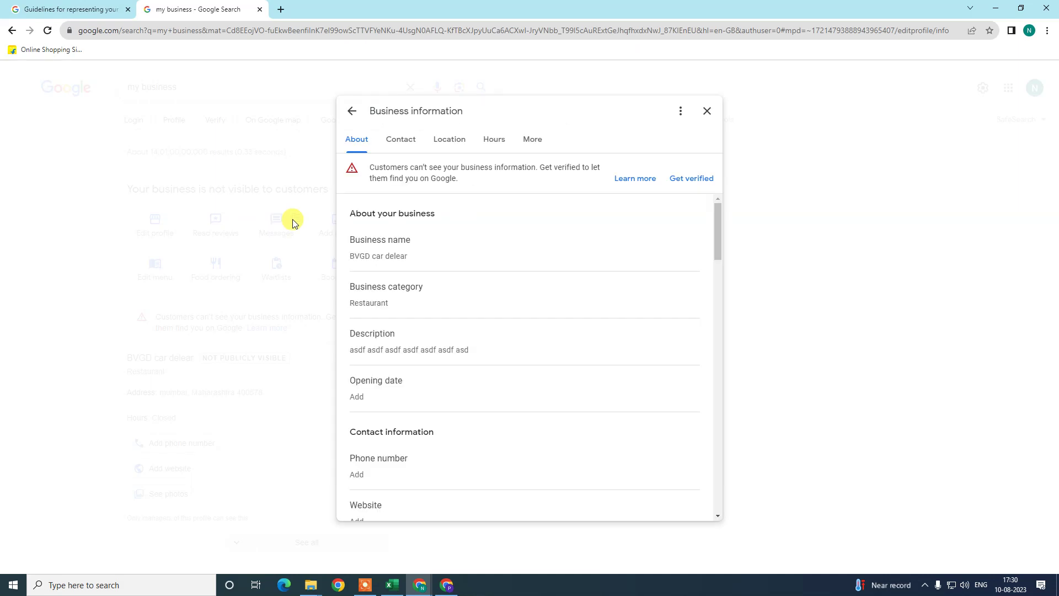
Go to the Hours section and edit the opening hours
left_click(496, 144)
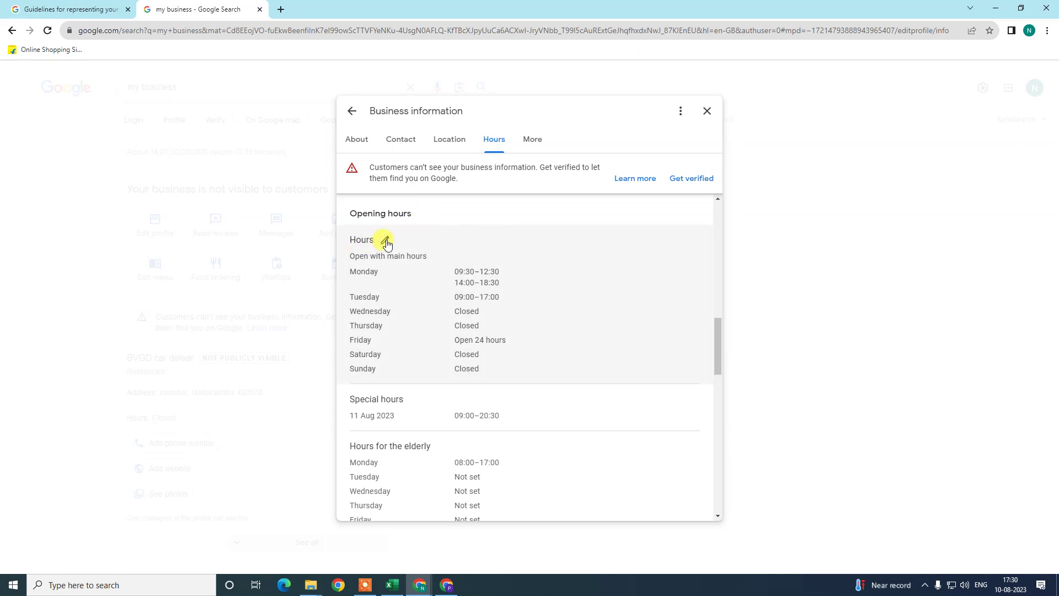
left_click(386, 242)
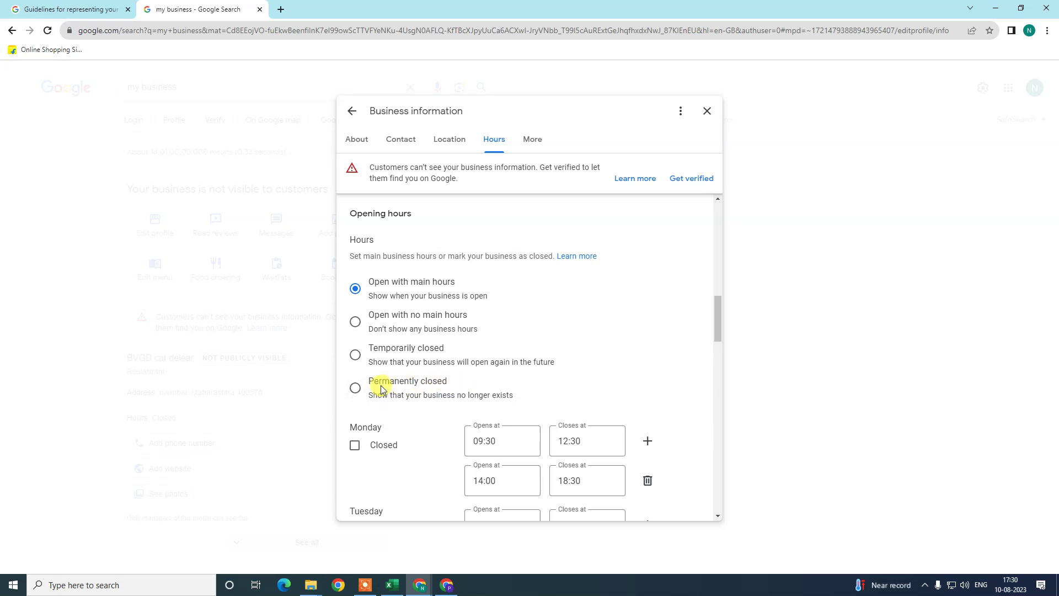
Delete Monday's 14:00–18:30 slot and mark Monday, Tuesday and Friday as Closed
scroll(551, 282, "down", 1)
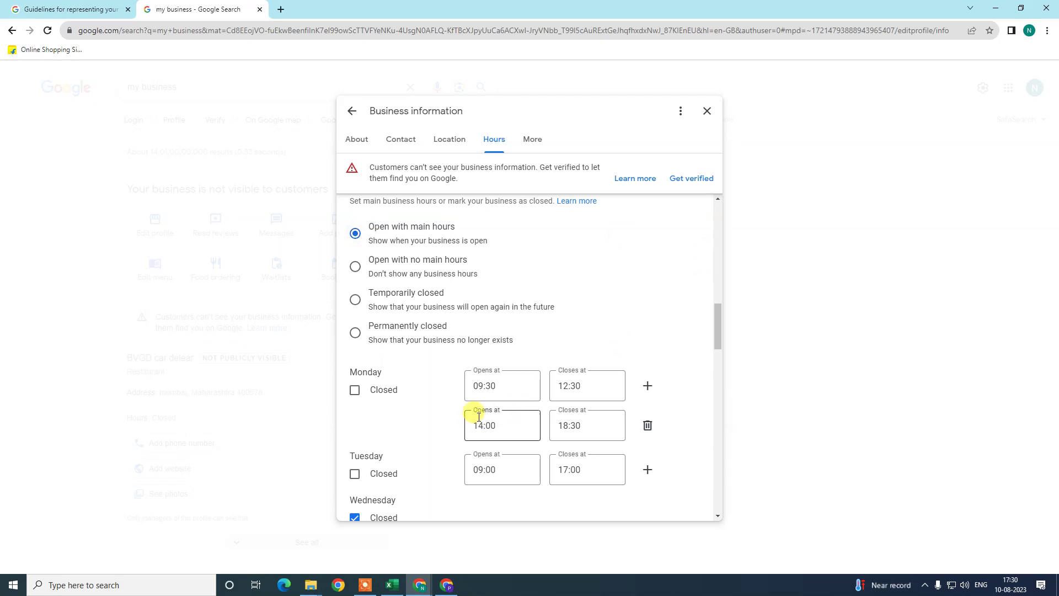
scroll(661, 312, "down", 1)
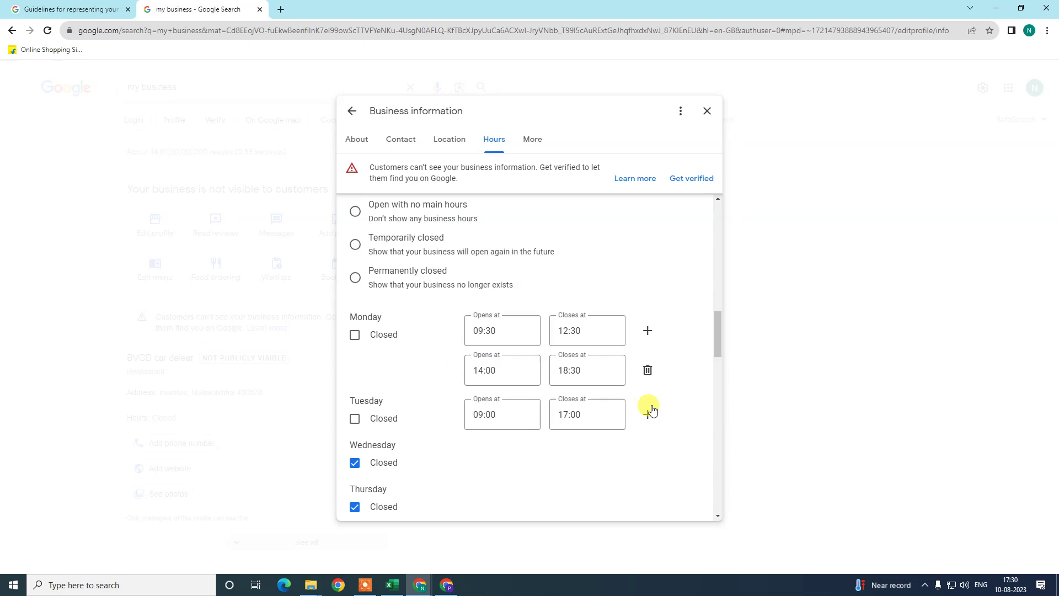
left_click(646, 371)
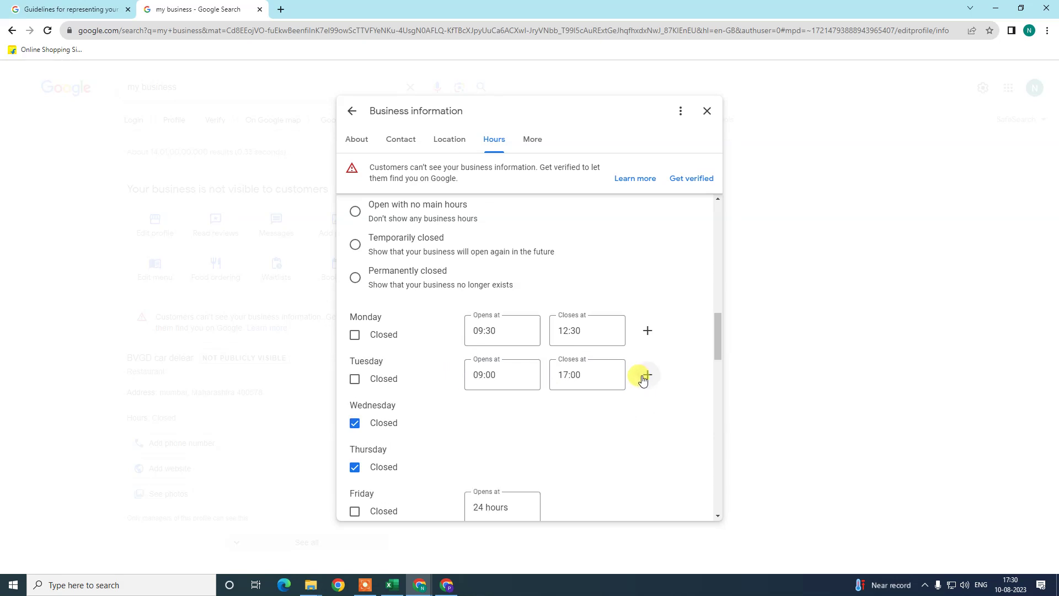
left_click(354, 334)
left_click(354, 379)
scroll(352, 407, "down", 2)
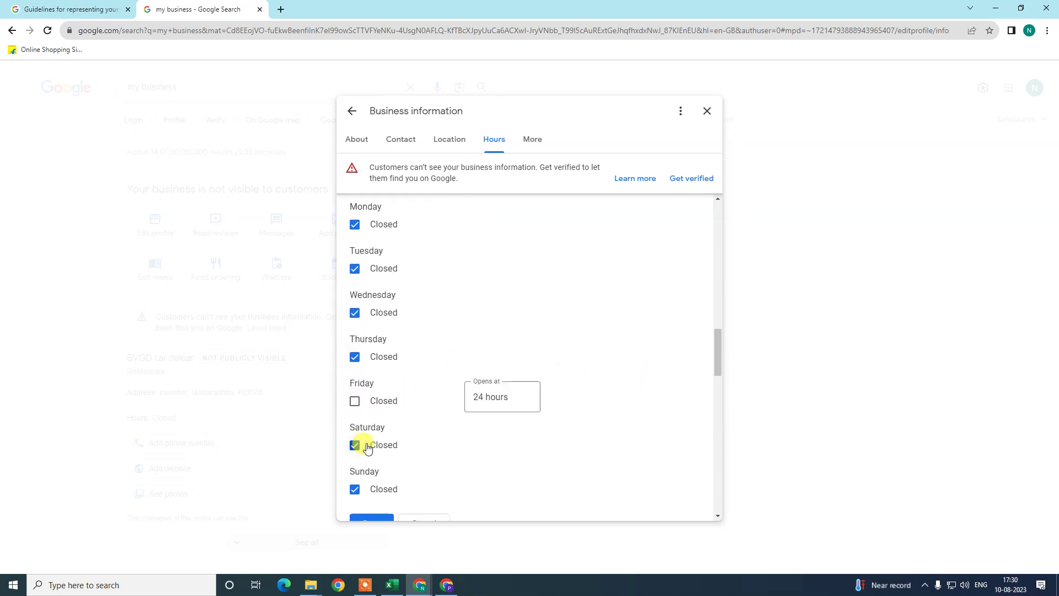
left_click(355, 401)
scroll(360, 337, "up", 2)
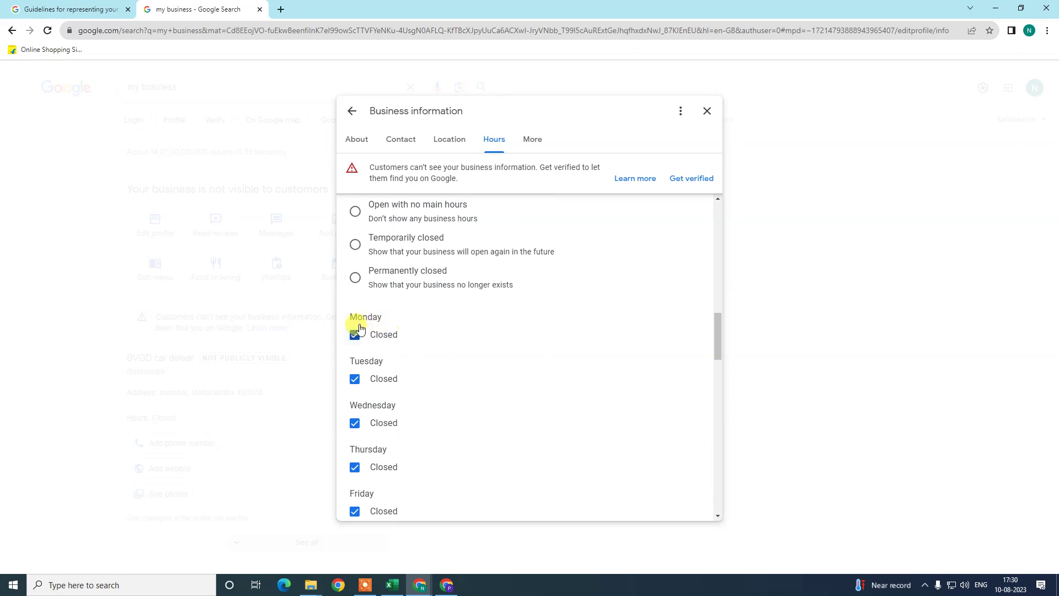
scroll(389, 367, "down", 2)
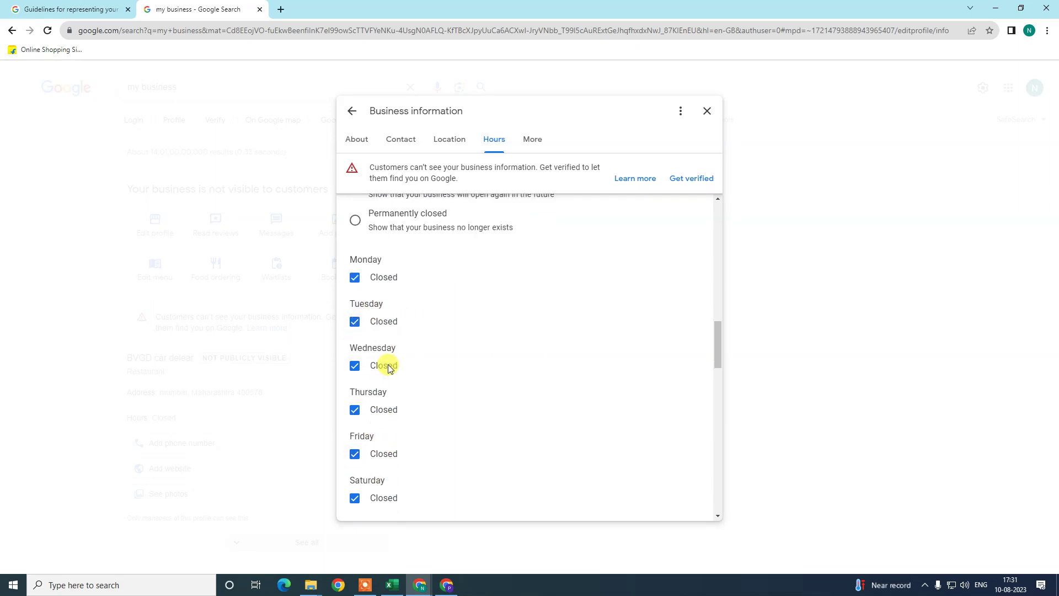
scroll(388, 366, "up", 2)
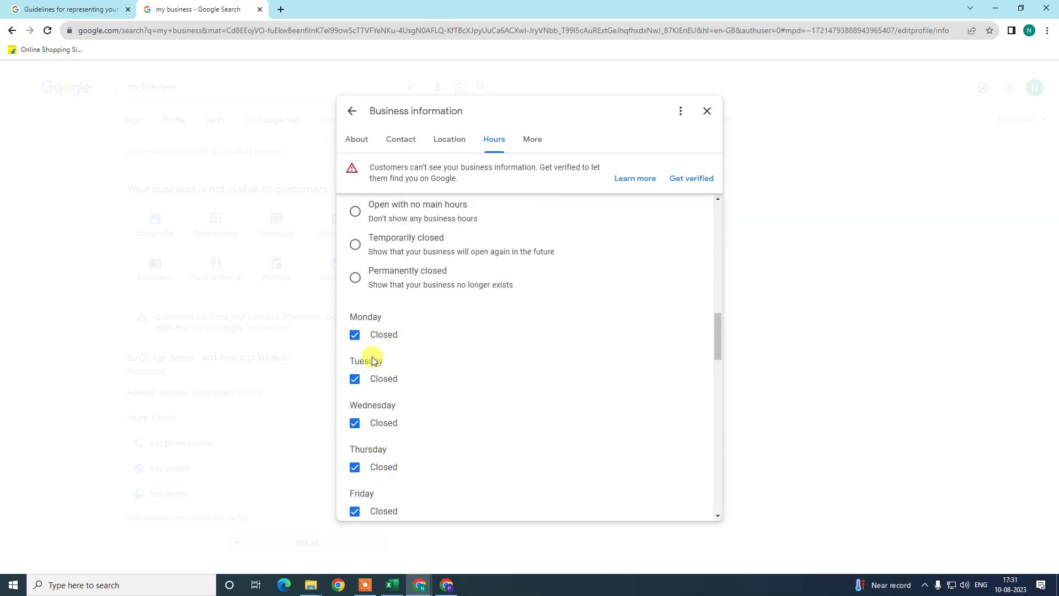
scroll(380, 389, "down", 1)
scroll(376, 381, "down", 2)
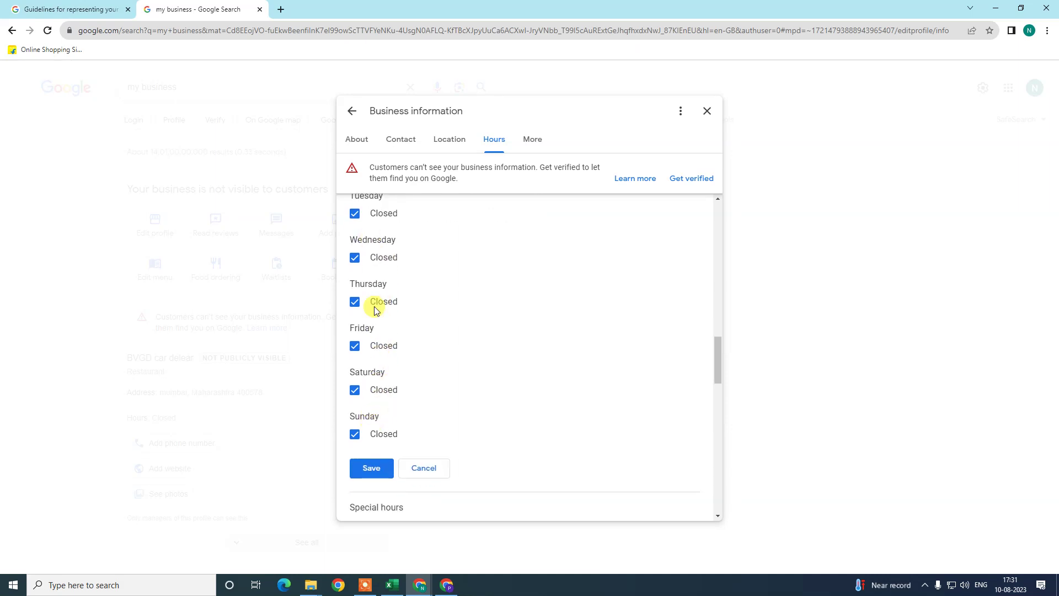
scroll(373, 302, "up", 2)
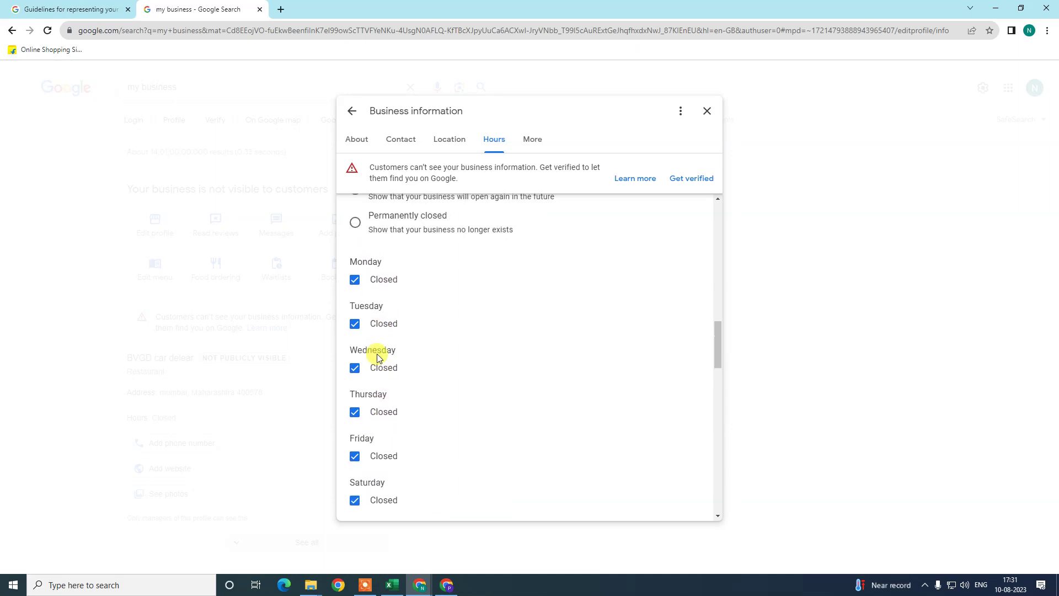
Reopen Monday with a first slot of 09:00–12:30
left_click(355, 279)
left_click(483, 276)
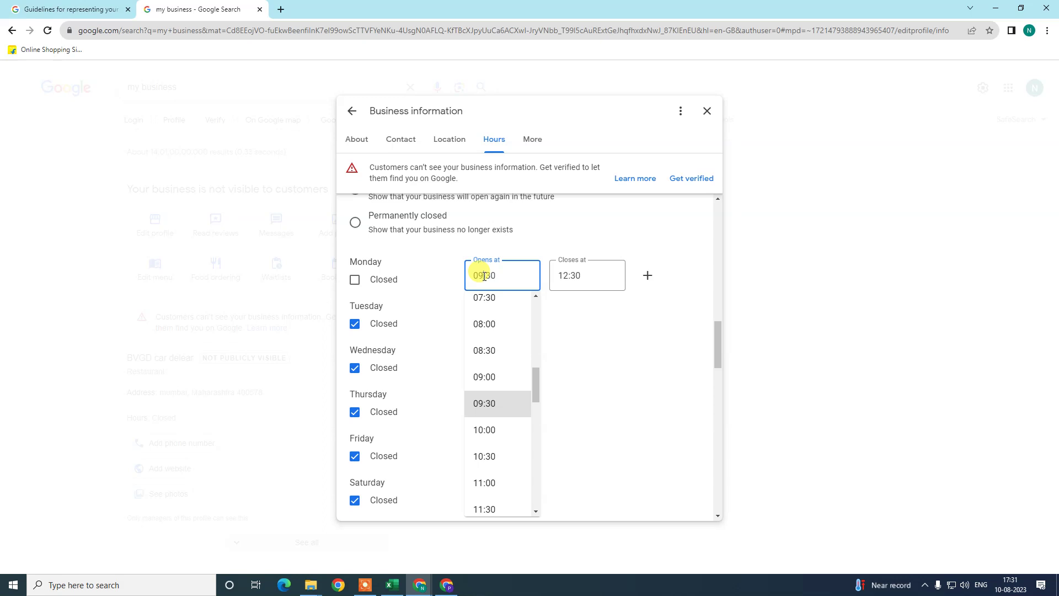
left_click(494, 381)
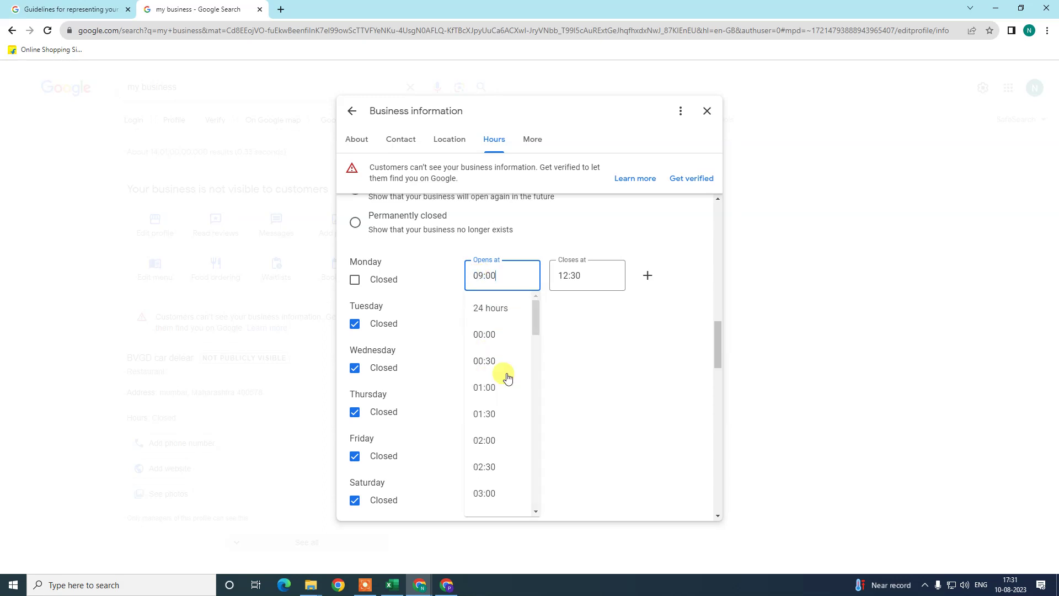
left_click(576, 285)
scroll(590, 342, "down", 1)
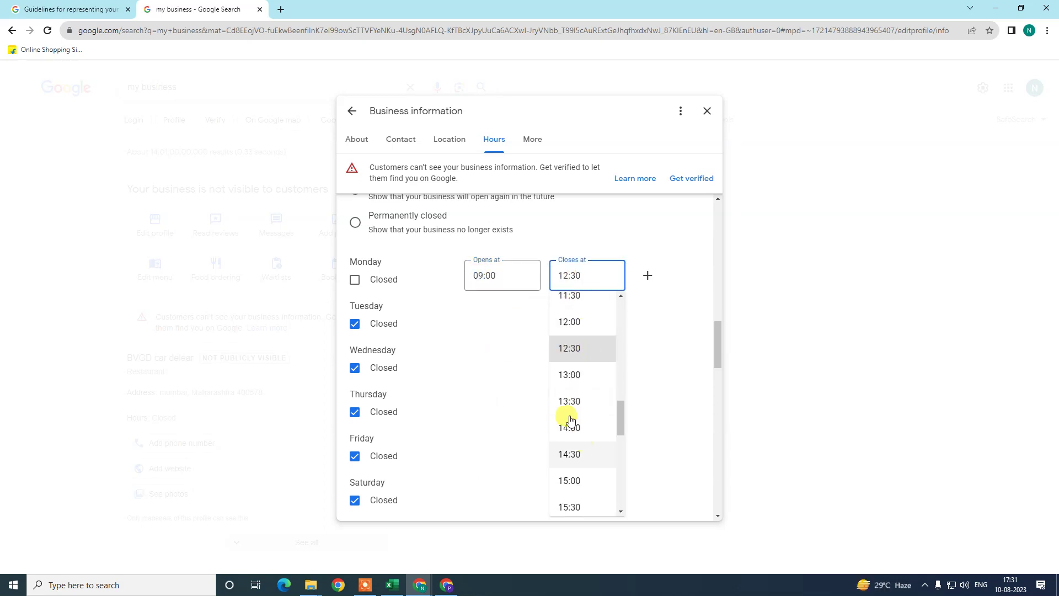
scroll(590, 419, "down", 3)
left_click(582, 473)
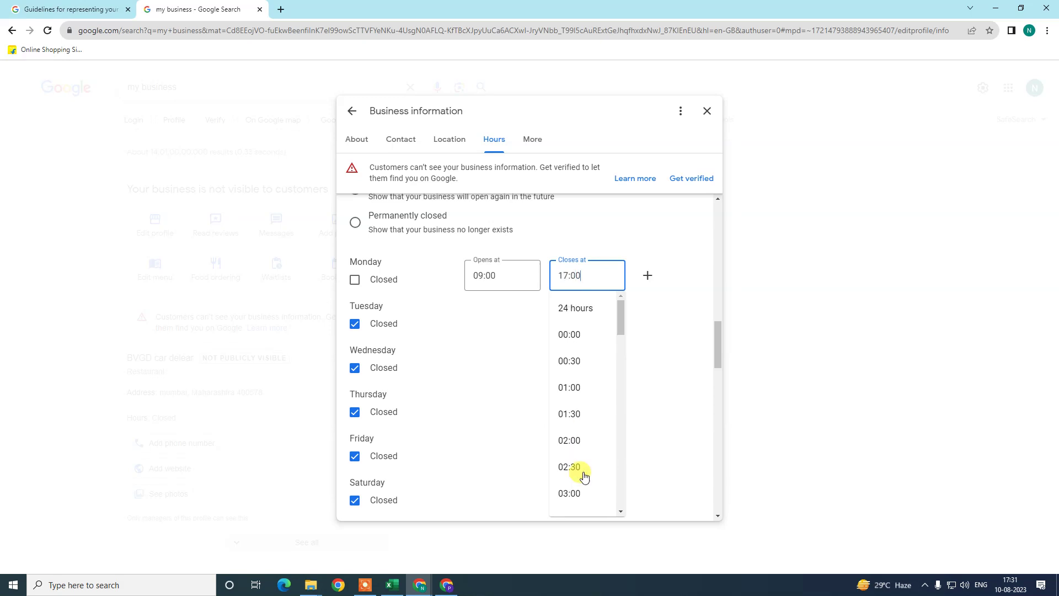
left_click(492, 277)
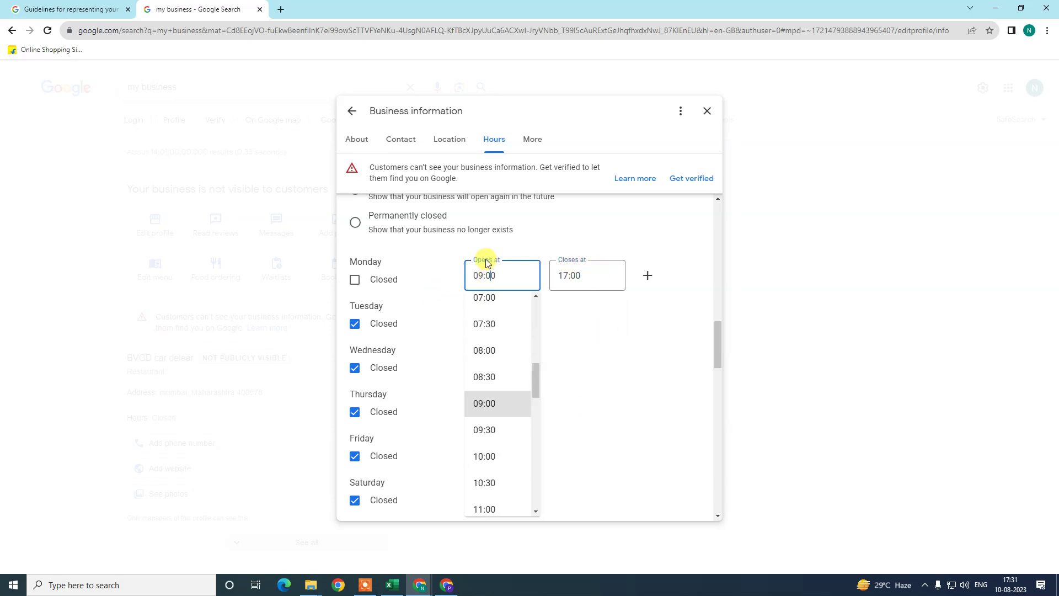
left_click(580, 271)
left_click(676, 245)
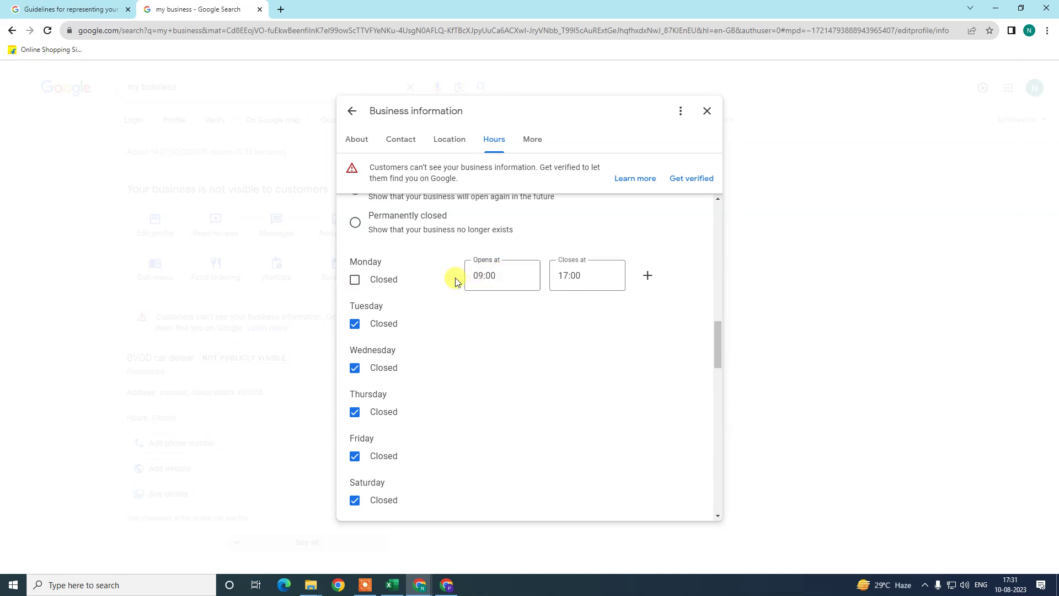
left_click(486, 276)
left_click(553, 280)
scroll(574, 339, "up", 3)
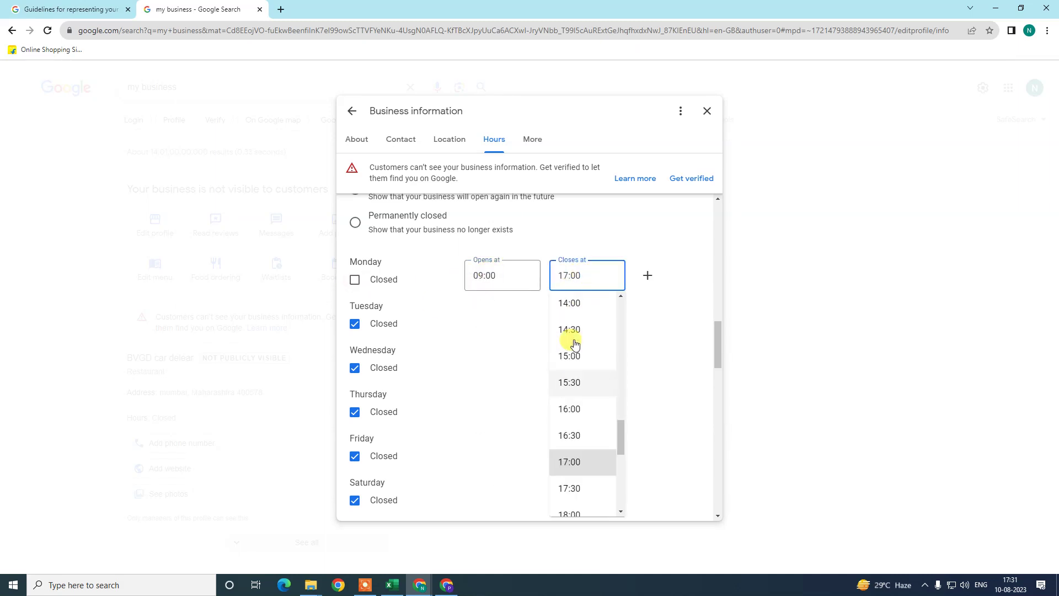
left_click(577, 342)
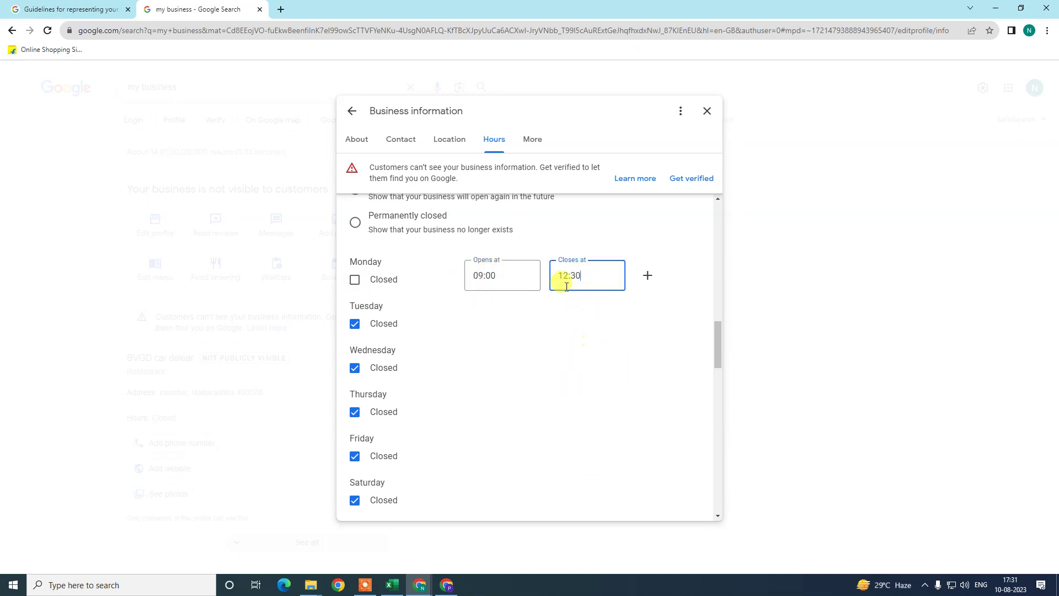
Add Monday's second slot from 03:30 to 18:00
left_click(648, 275)
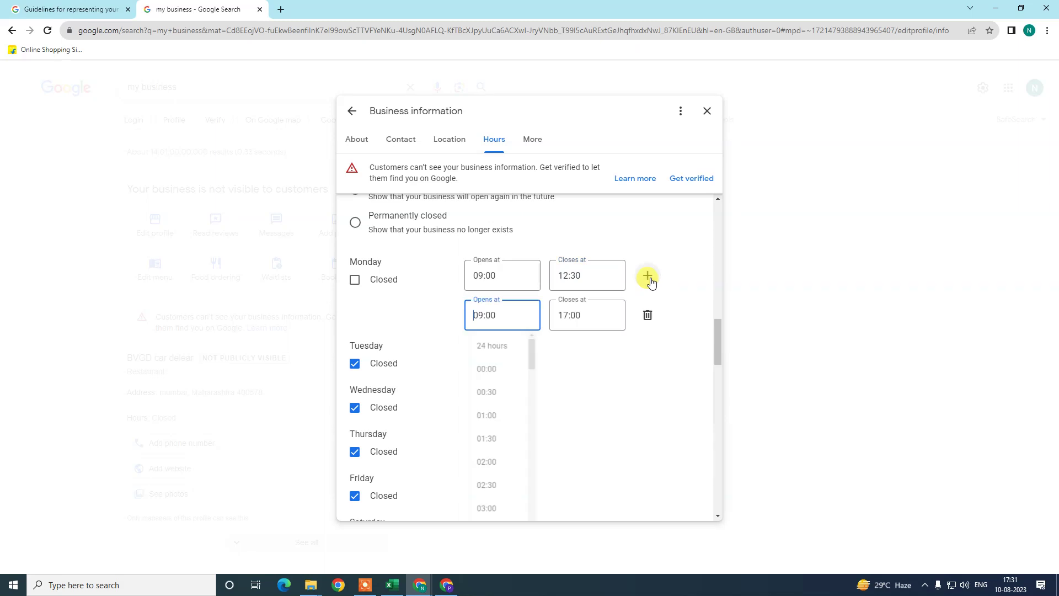
left_click(682, 251)
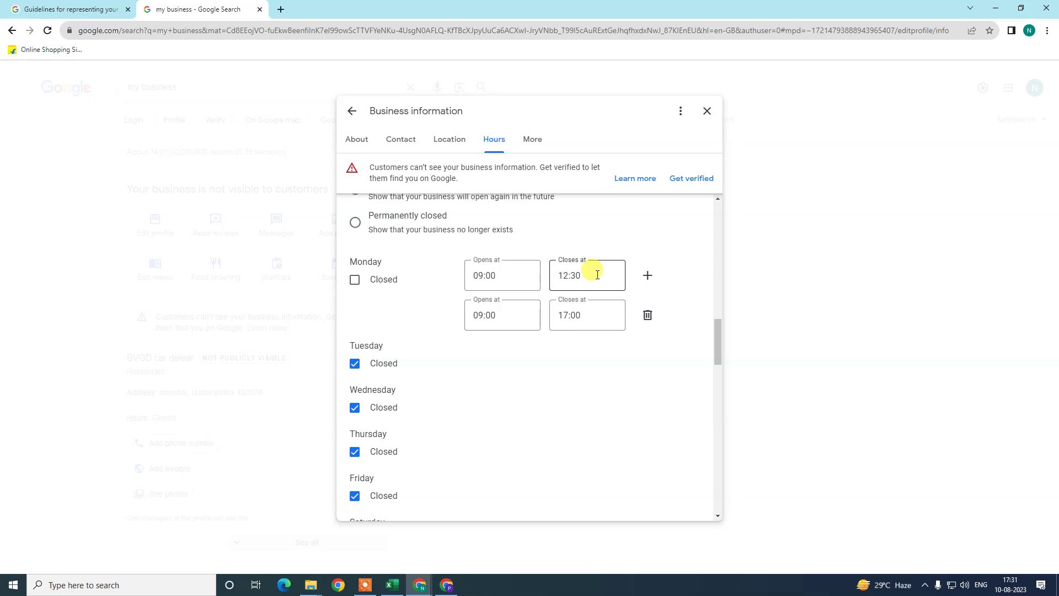
left_click(505, 309)
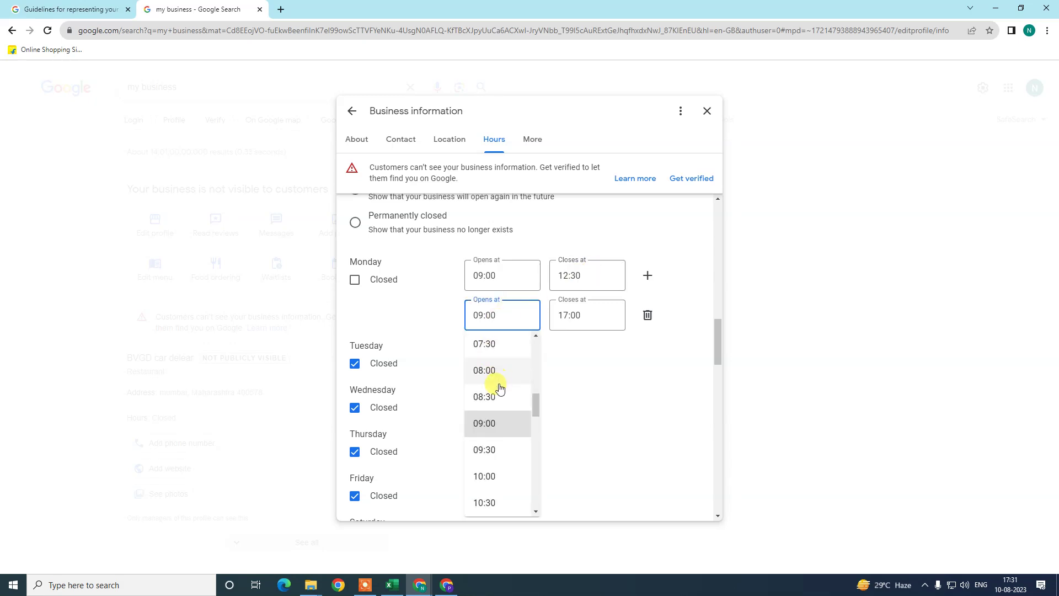
scroll(496, 385, "down", 2)
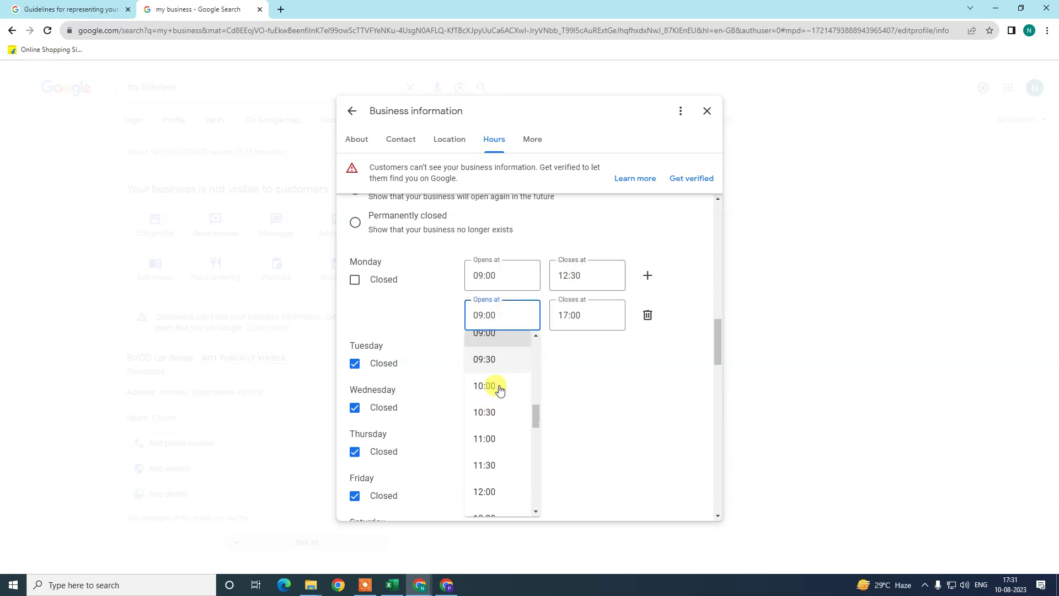
scroll(499, 390, "up", 2)
scroll(499, 390, "up", 5)
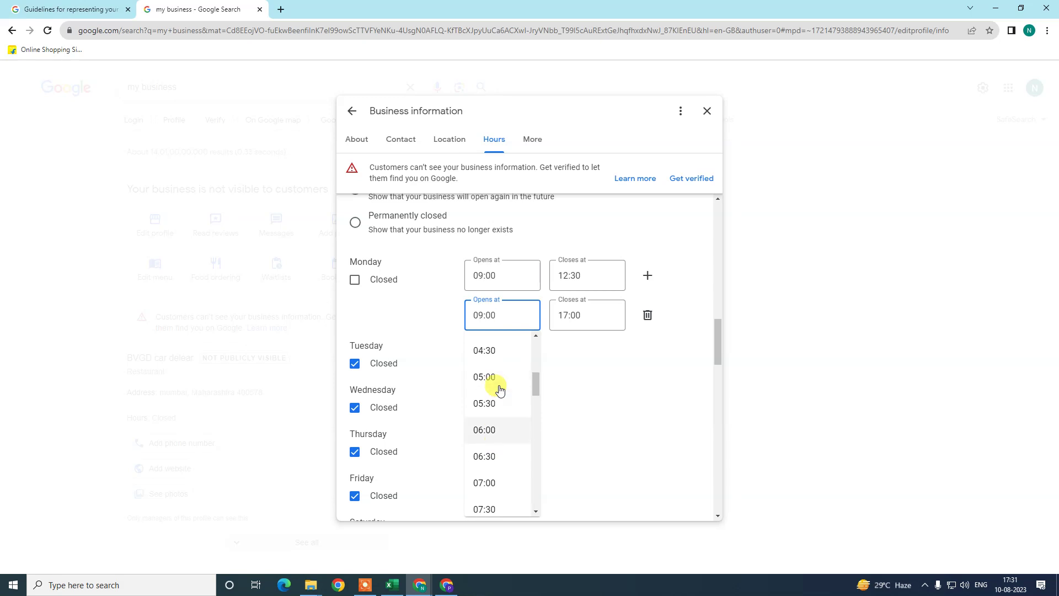
left_click(496, 406)
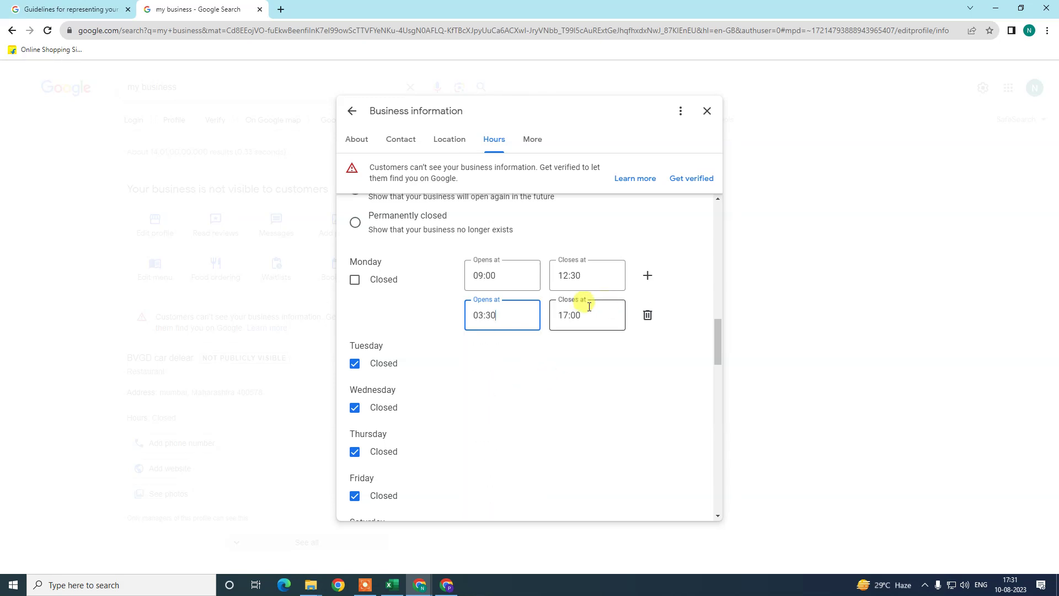
left_click(587, 316)
scroll(586, 366, "down", 2)
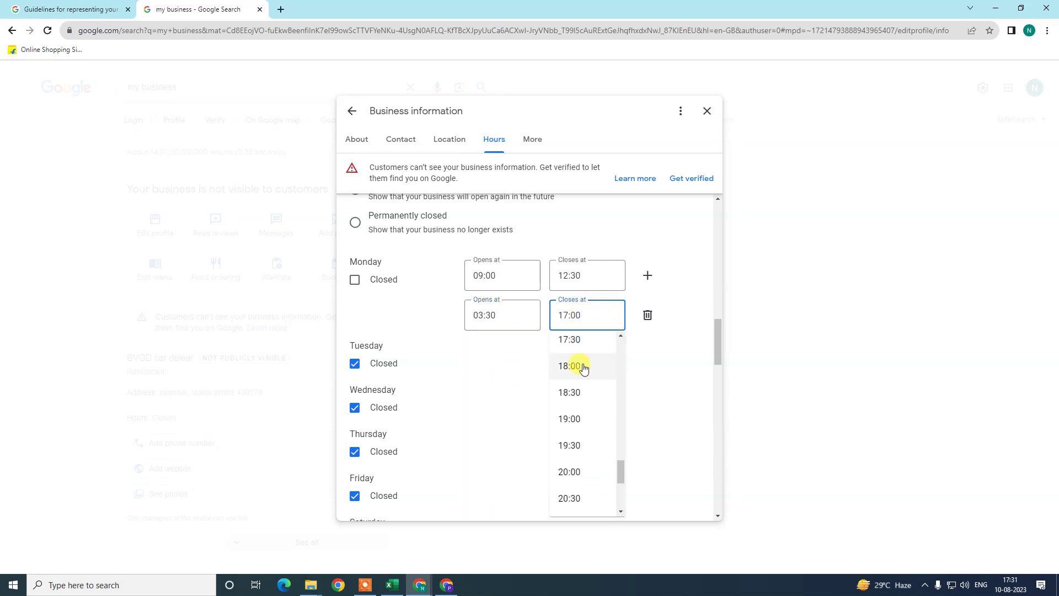
left_click(585, 365)
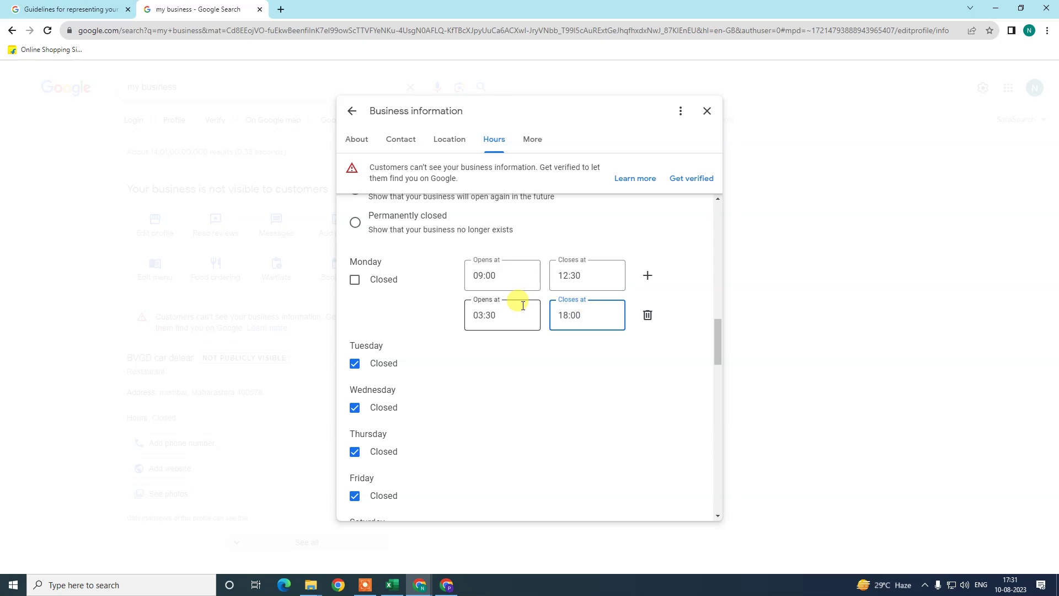
Open Tuesday–Thursday 09:00–17:00 and Friday 24 hours, leaving Saturday and Sunday closed
left_click(354, 364)
left_click(355, 407)
scroll(356, 403, "down", 2)
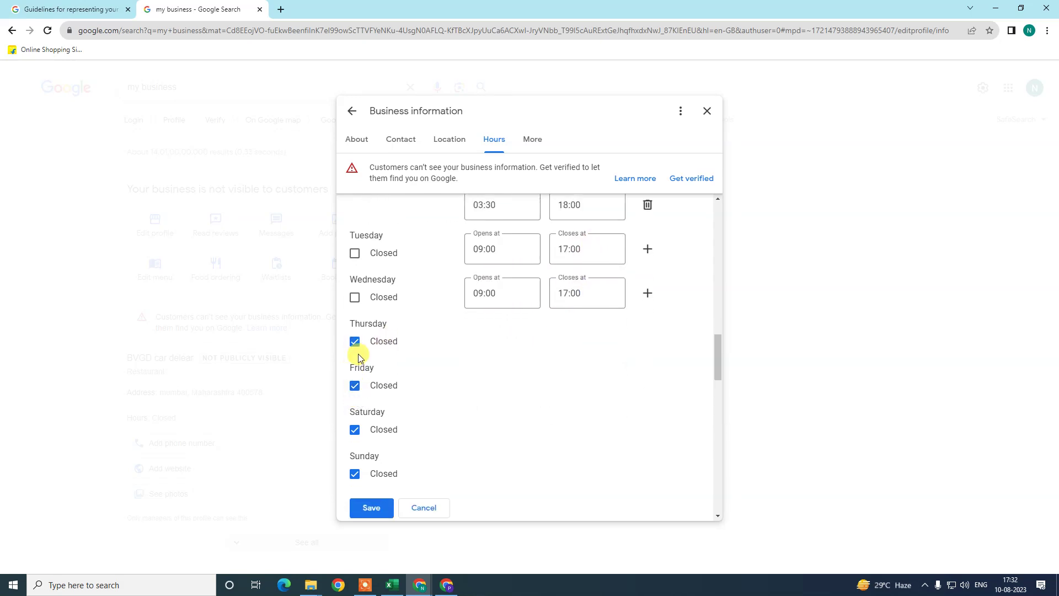
left_click(354, 341)
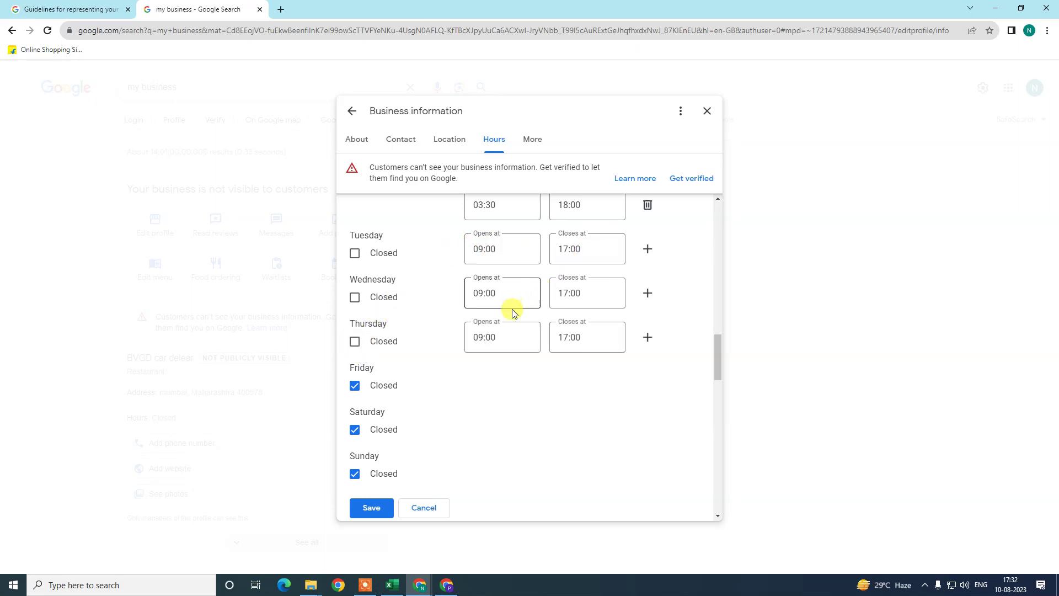
scroll(496, 293, "up", 1)
left_click(355, 440)
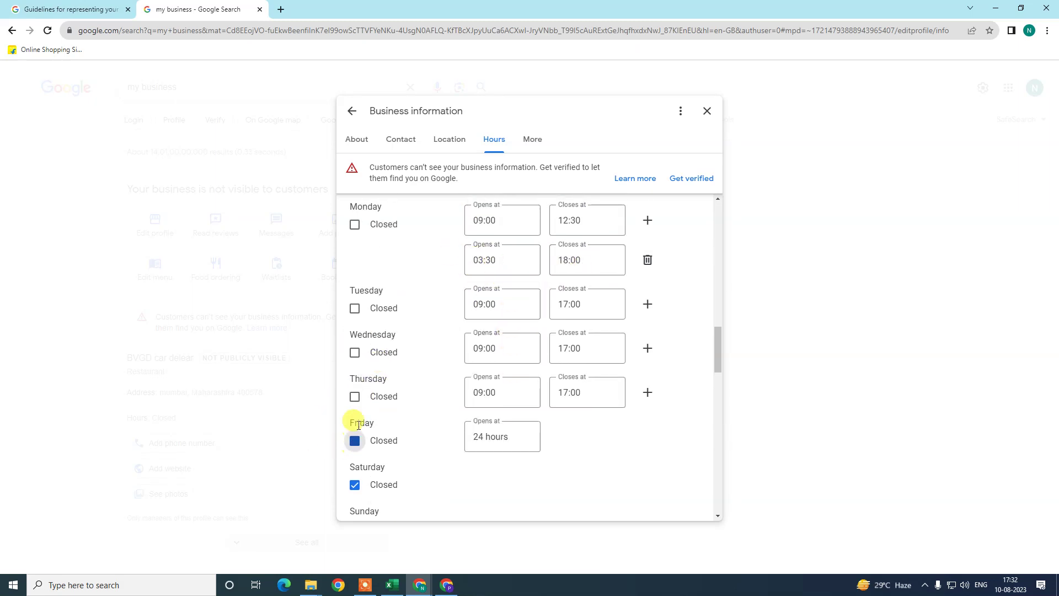
scroll(358, 425, "down", 2)
left_click(354, 374)
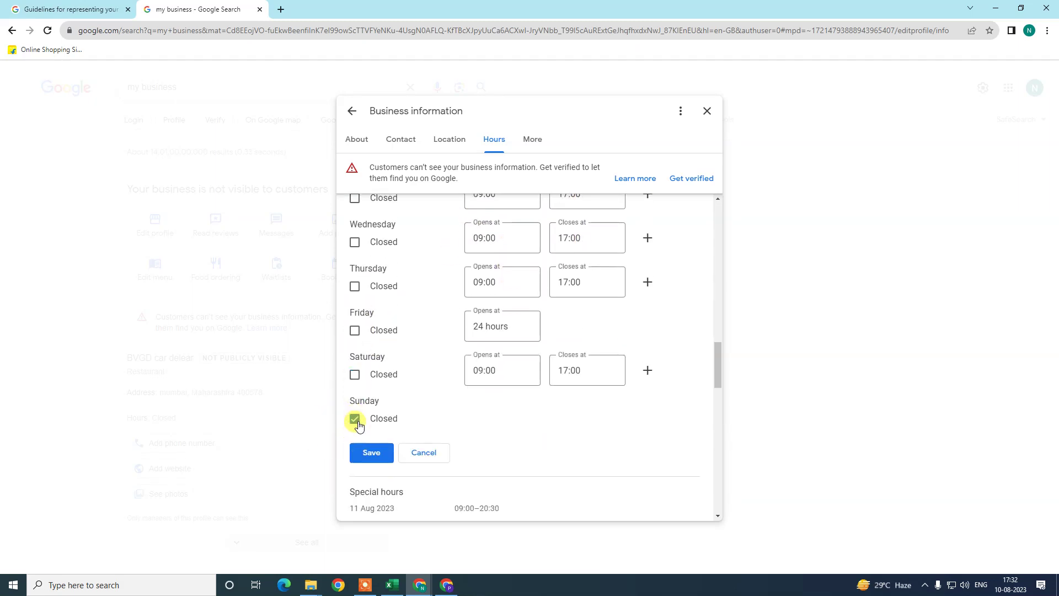
left_click(355, 375)
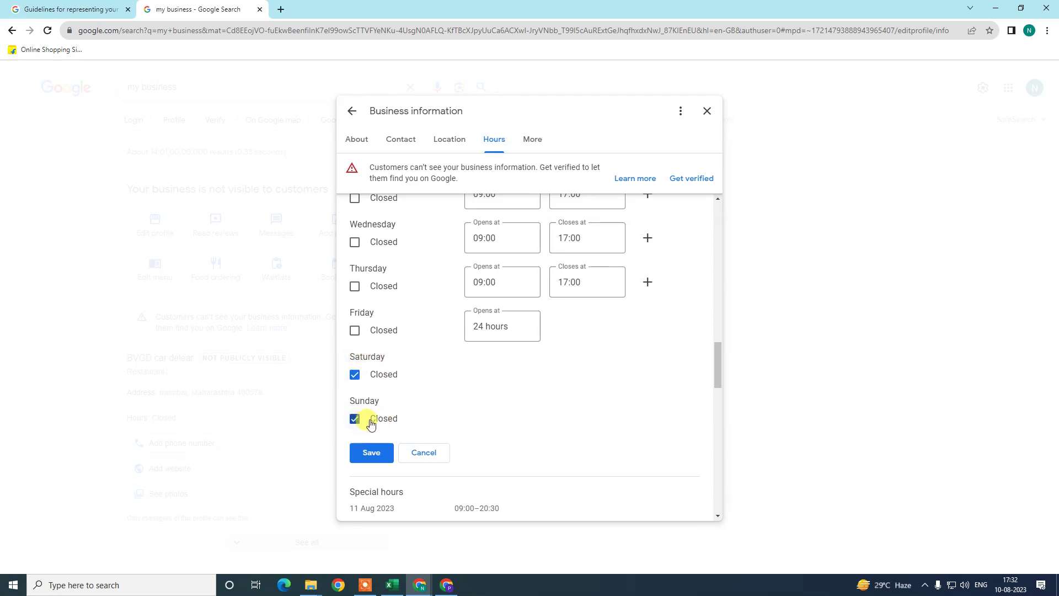
scroll(515, 398, "down", 2)
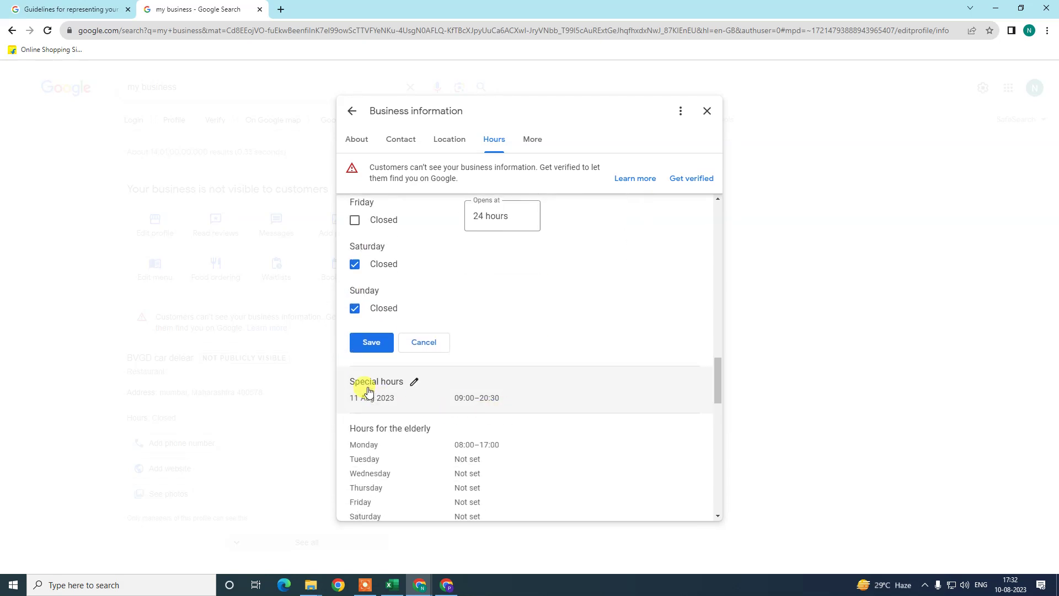
Save the new weekly opening hours
left_click(414, 383)
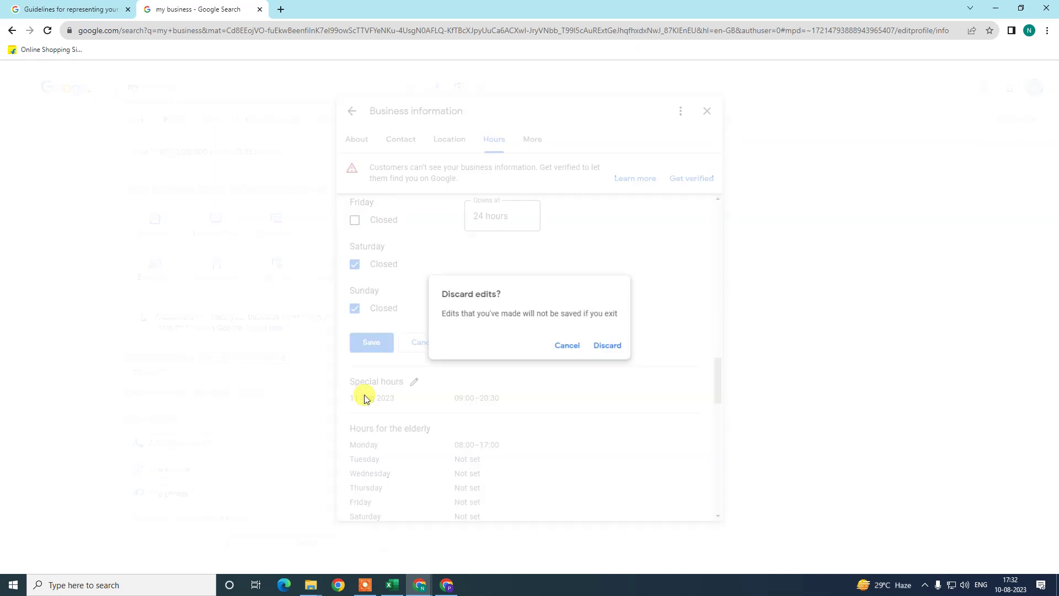
left_click(564, 345)
left_click(373, 342)
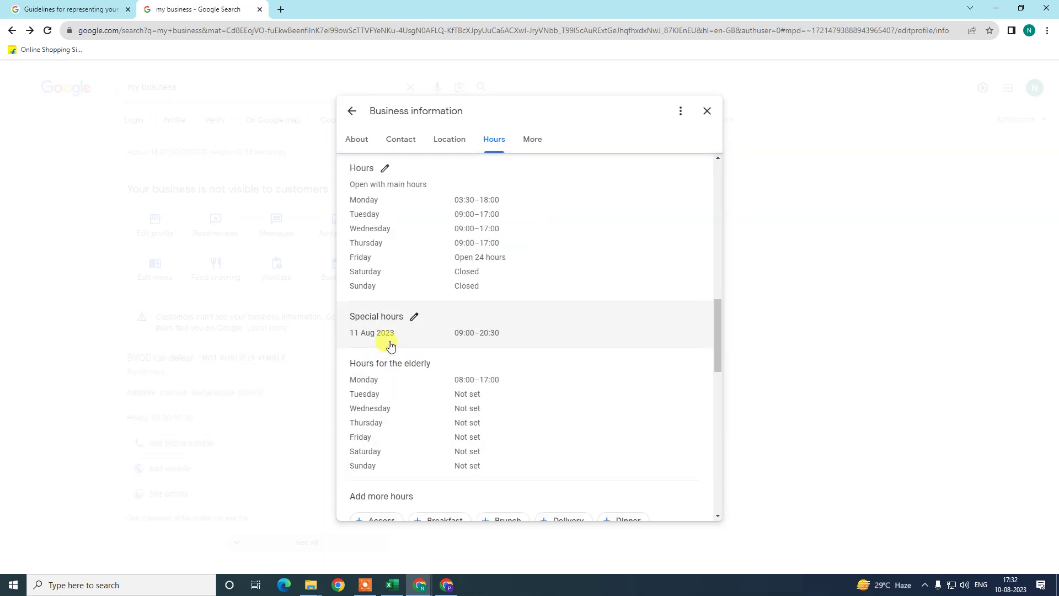
Remove the 11 Aug 2023 special-hours entry
left_click(415, 318)
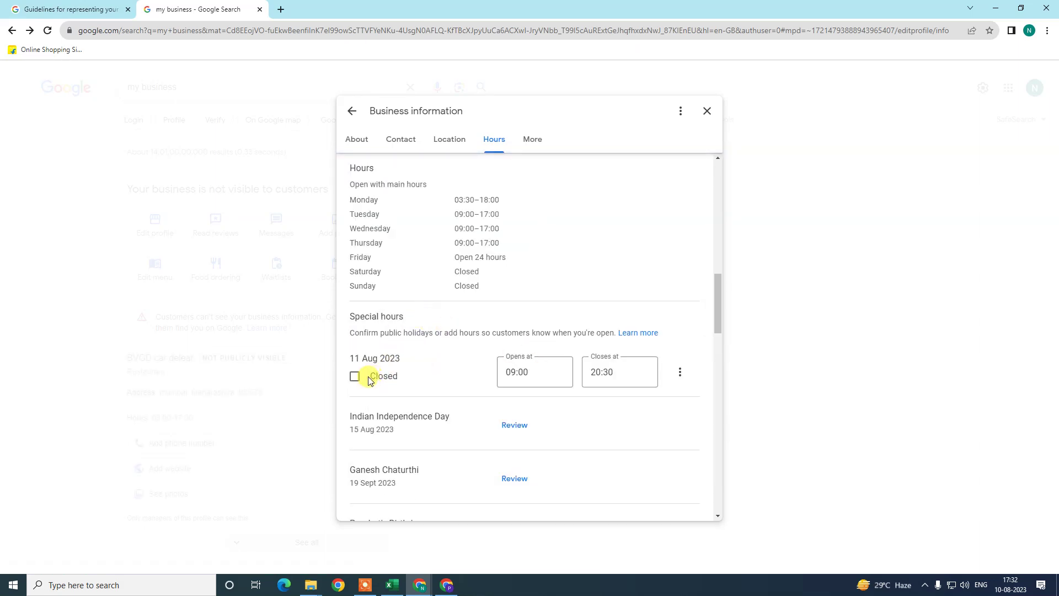
left_click(679, 373)
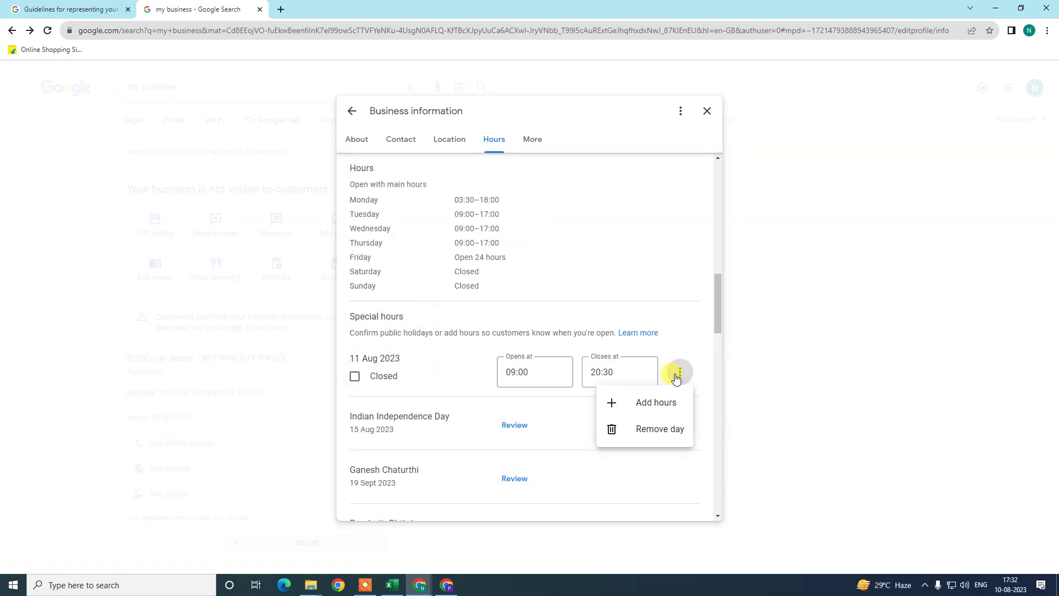
left_click(654, 428)
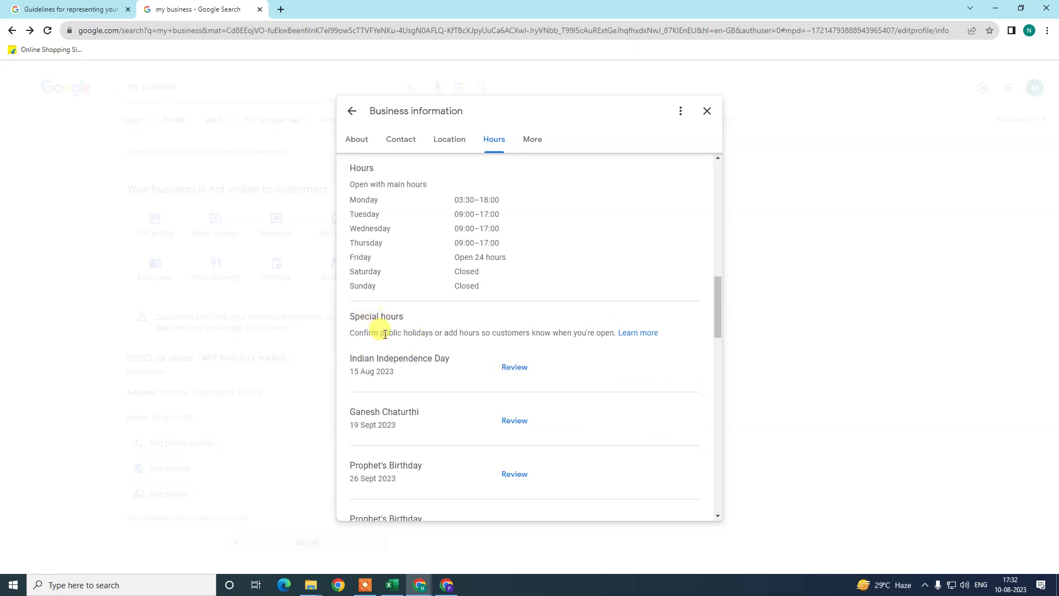
scroll(379, 363, "down", 1)
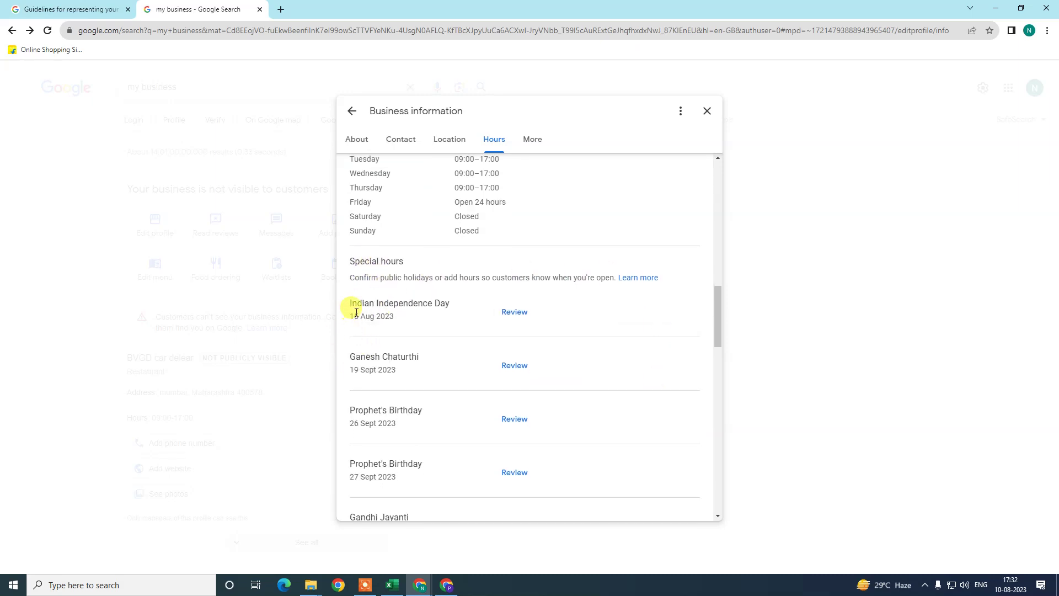
scroll(367, 312, "down", 1)
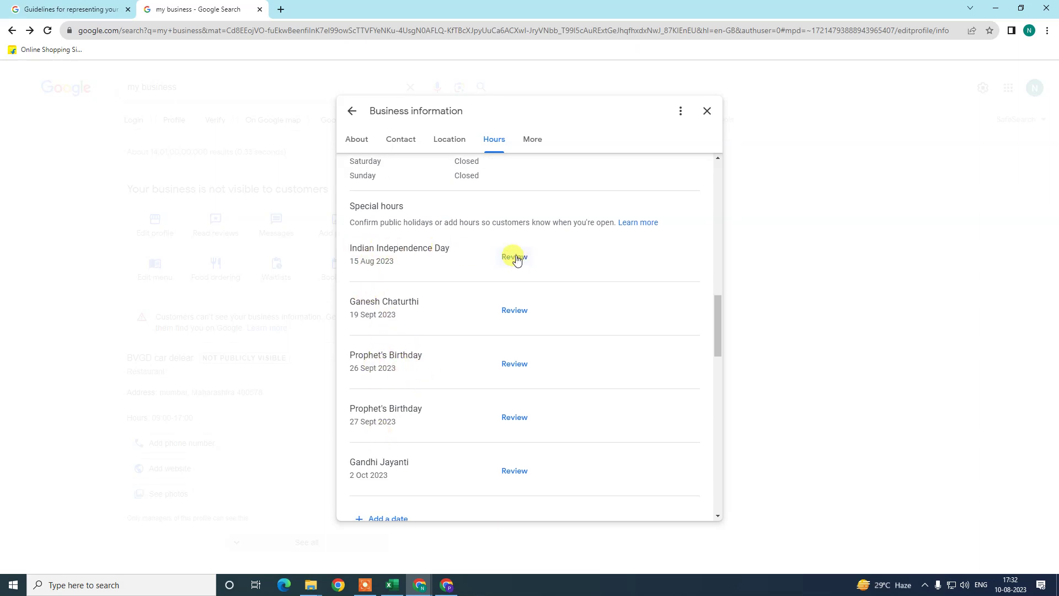
scroll(404, 313, "down", 3)
Add a special-hours date opening at 09:00 and closing at 11:00
left_click(372, 358)
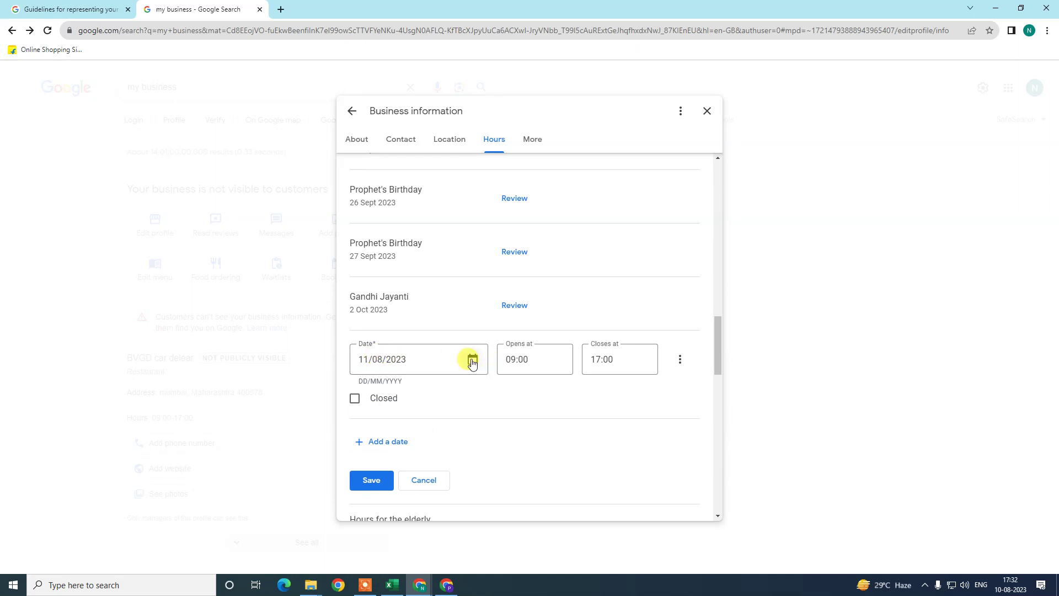
left_click(515, 359)
left_click(527, 251)
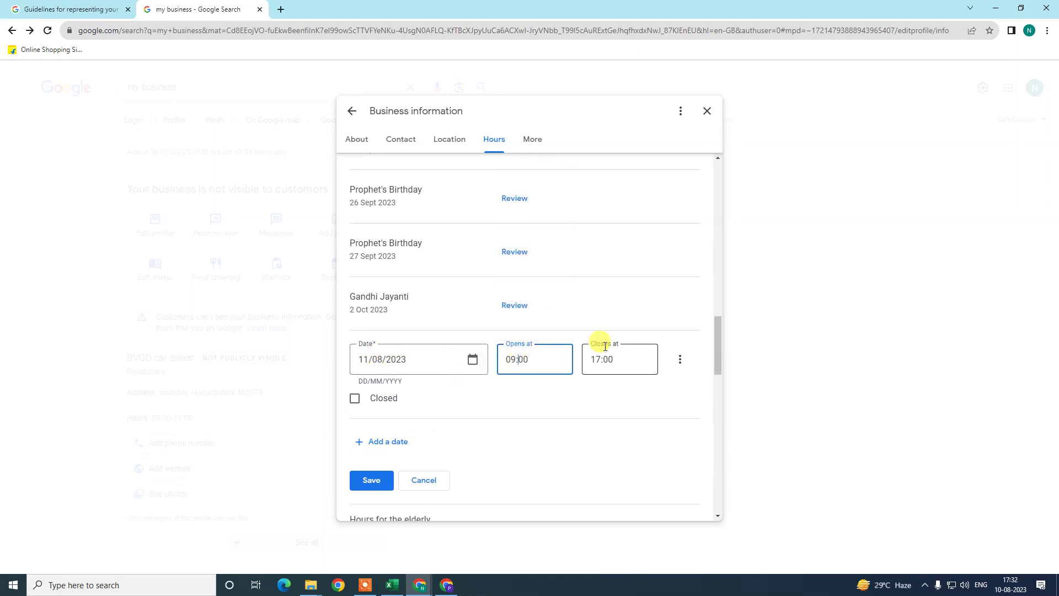
left_click(601, 356)
scroll(616, 260, "up", 4)
scroll(618, 260, "up", 9)
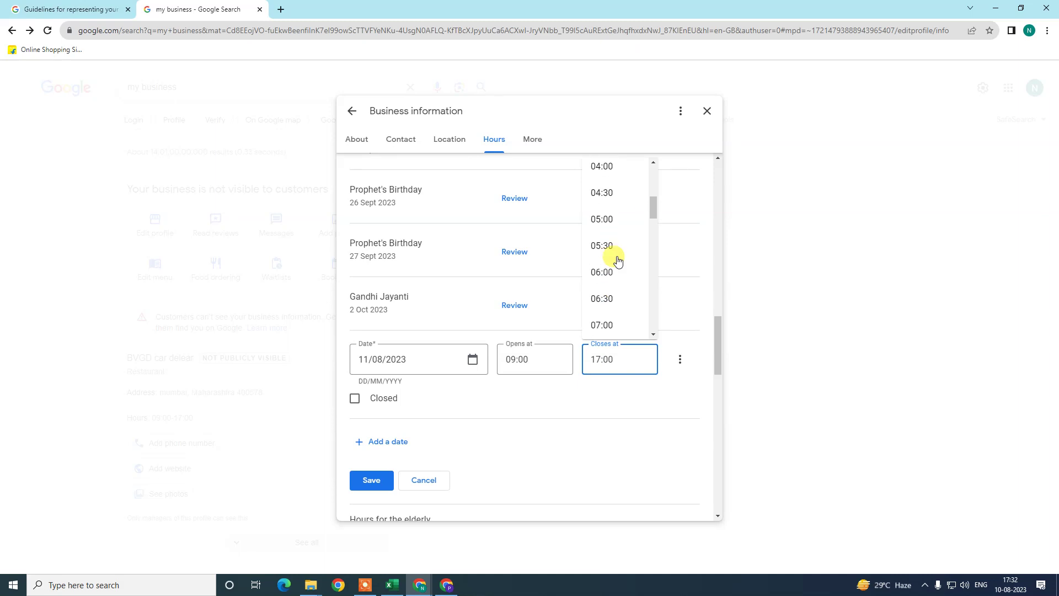
scroll(616, 259, "up", 10)
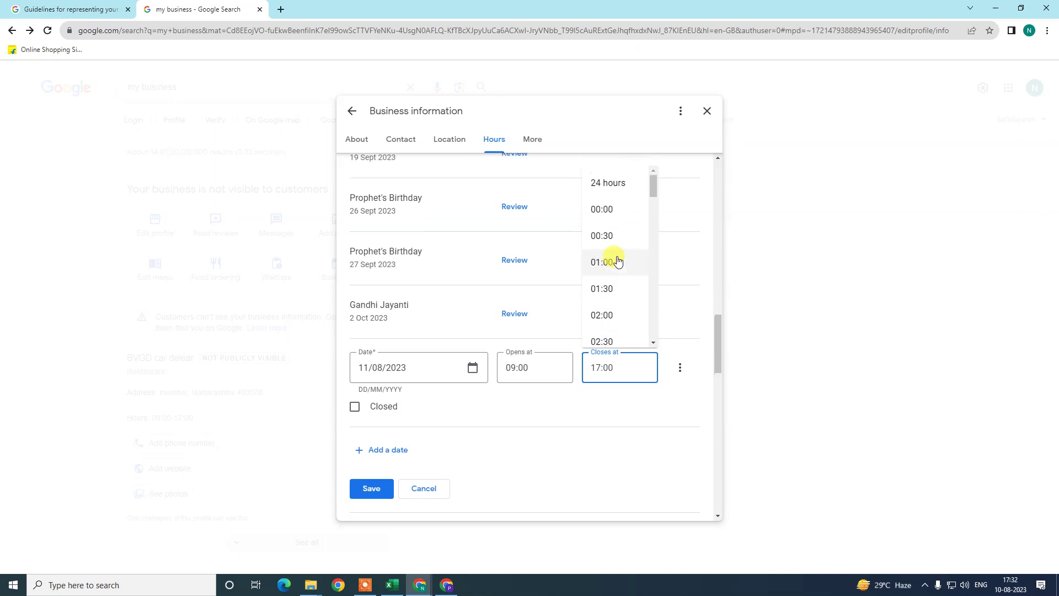
scroll(611, 414, "down", 5)
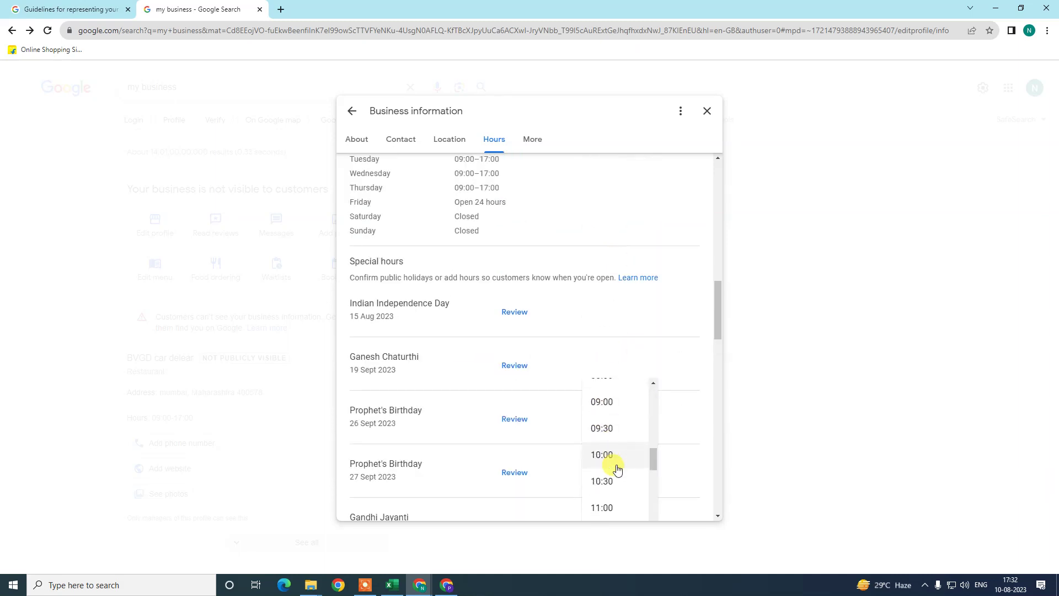
scroll(618, 469, "down", 1)
left_click(619, 451)
scroll(607, 309, "down", 3)
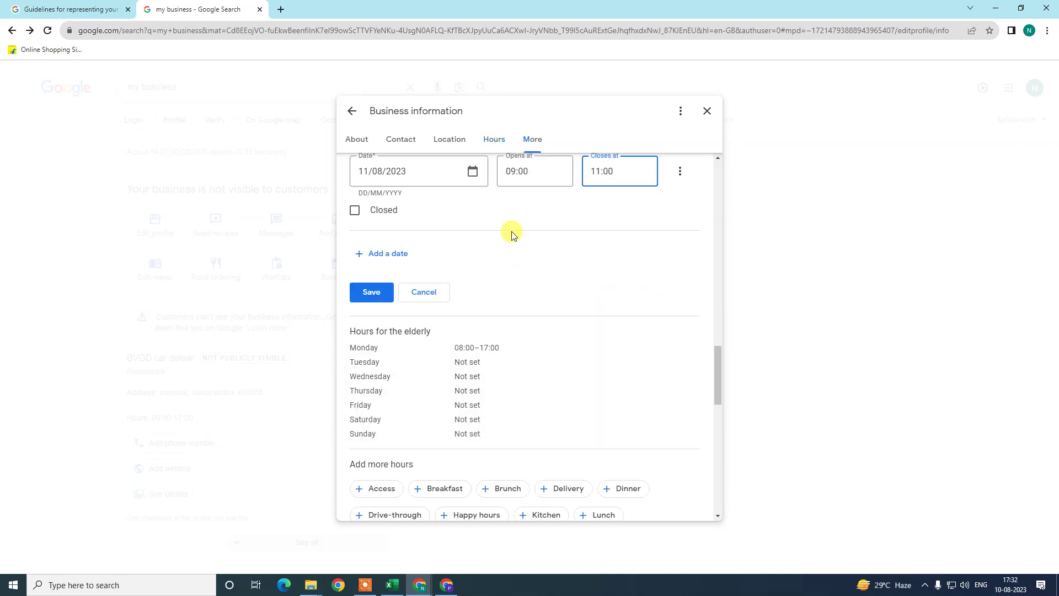
scroll(552, 287, "up", 1)
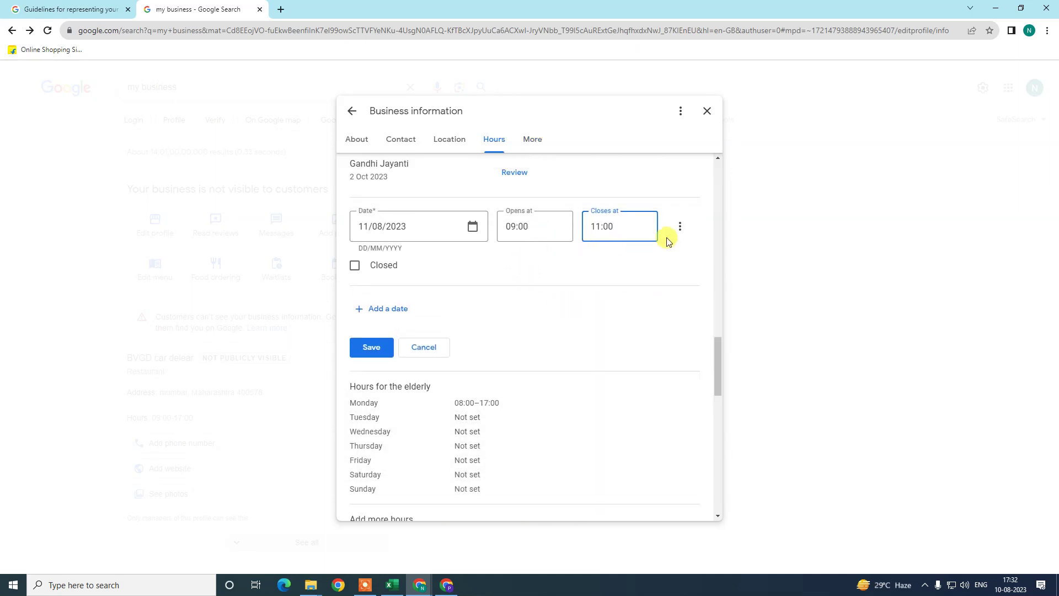
Keep the date open at 09:00–11:00 and save the special hours
left_click(354, 266)
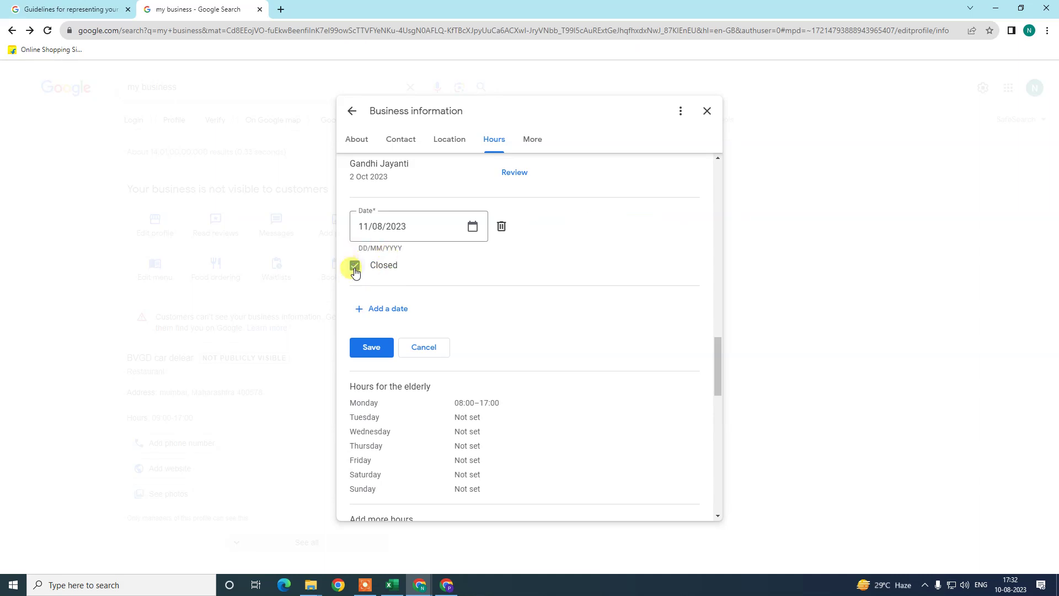
left_click(355, 267)
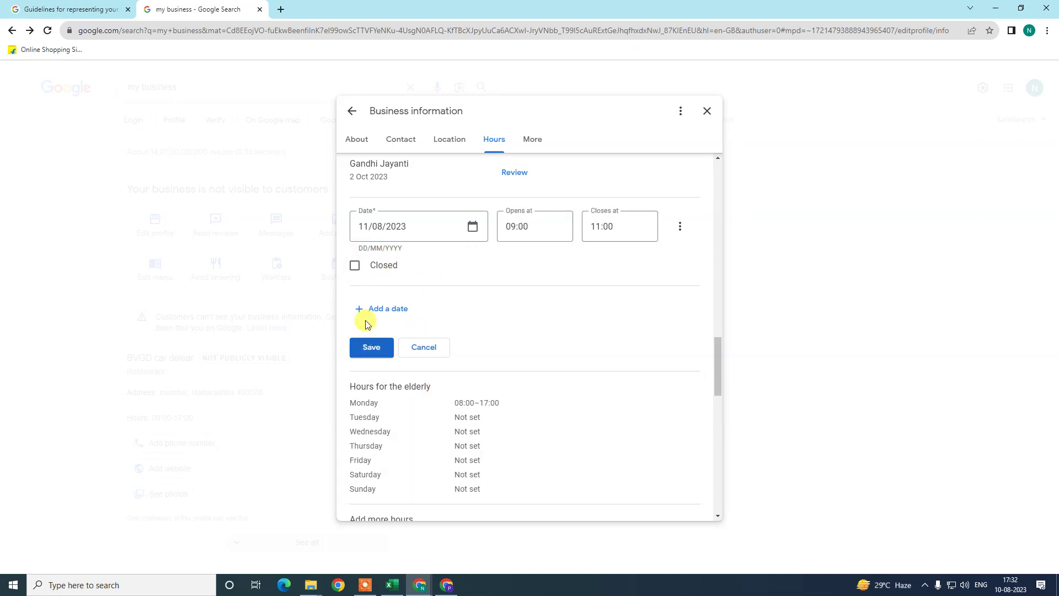
left_click(371, 347)
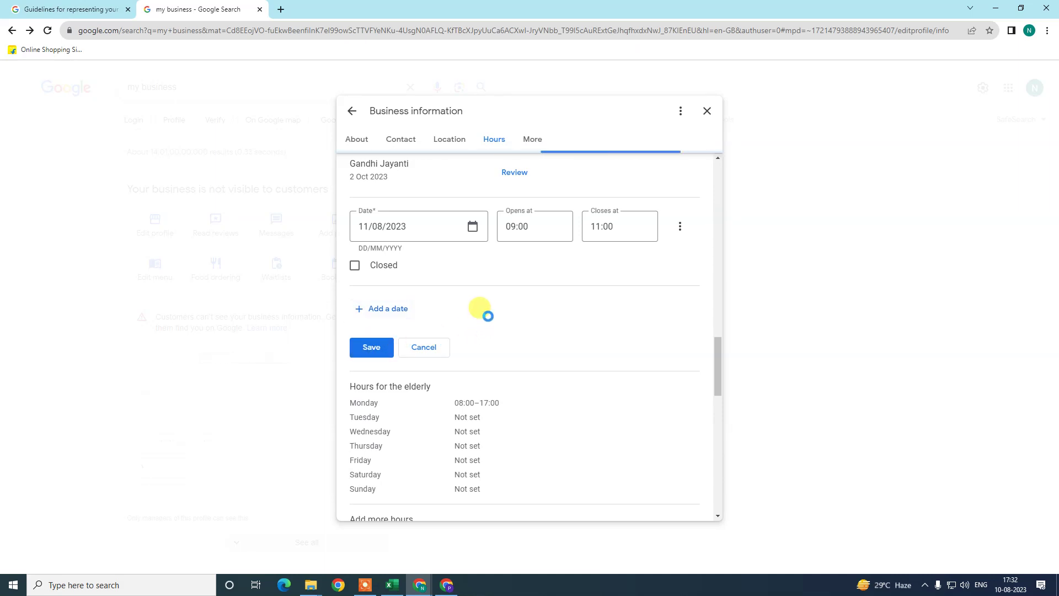
Scroll the Hours overview to confirm 11 Aug special hours read 09:00–11:00
scroll(441, 321, "down", 1)
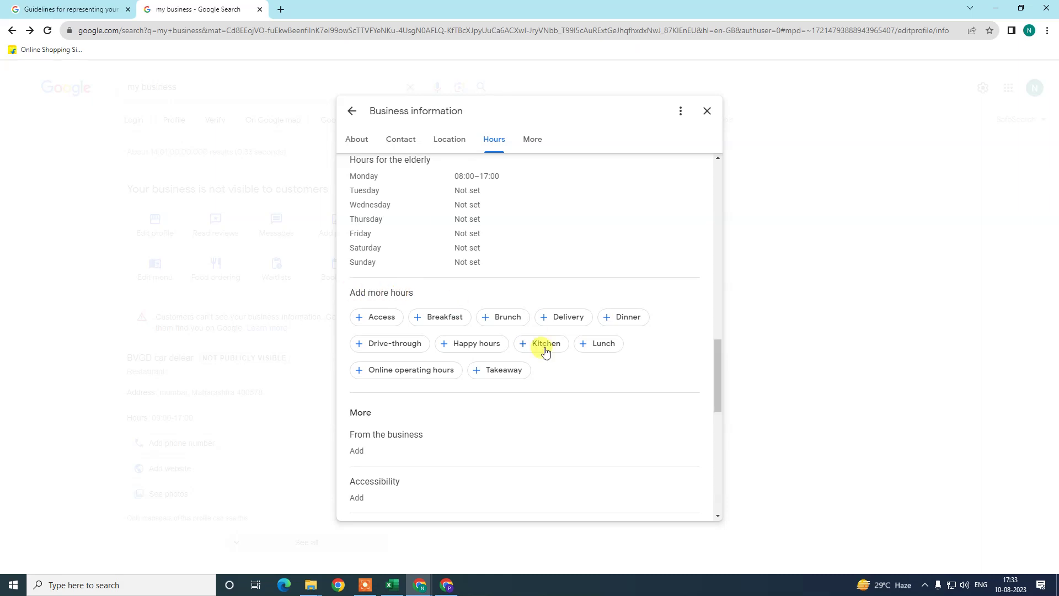
scroll(432, 290, "up", 2)
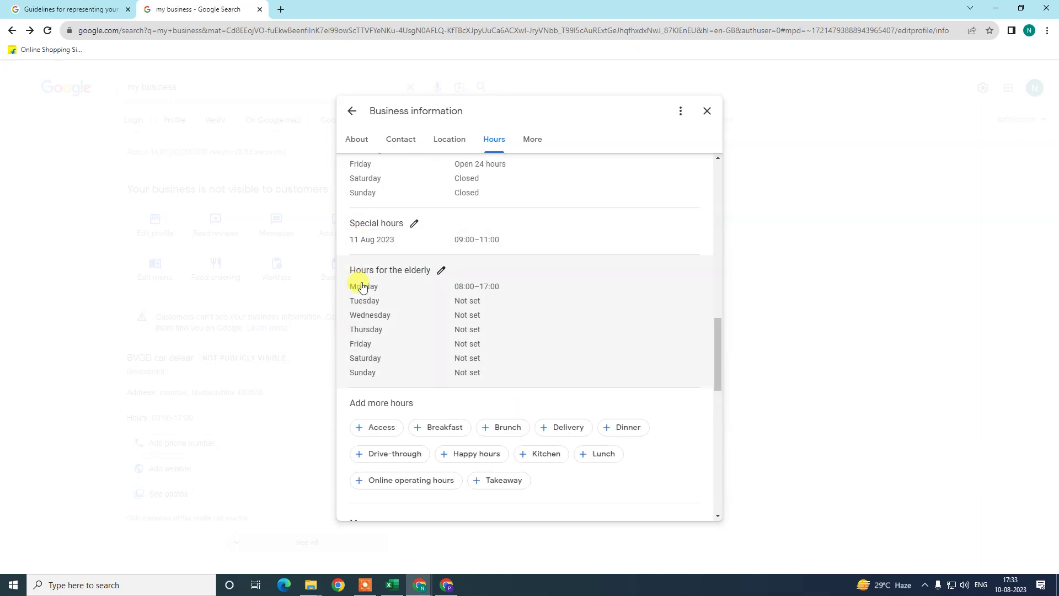
scroll(509, 328, "down", 1)
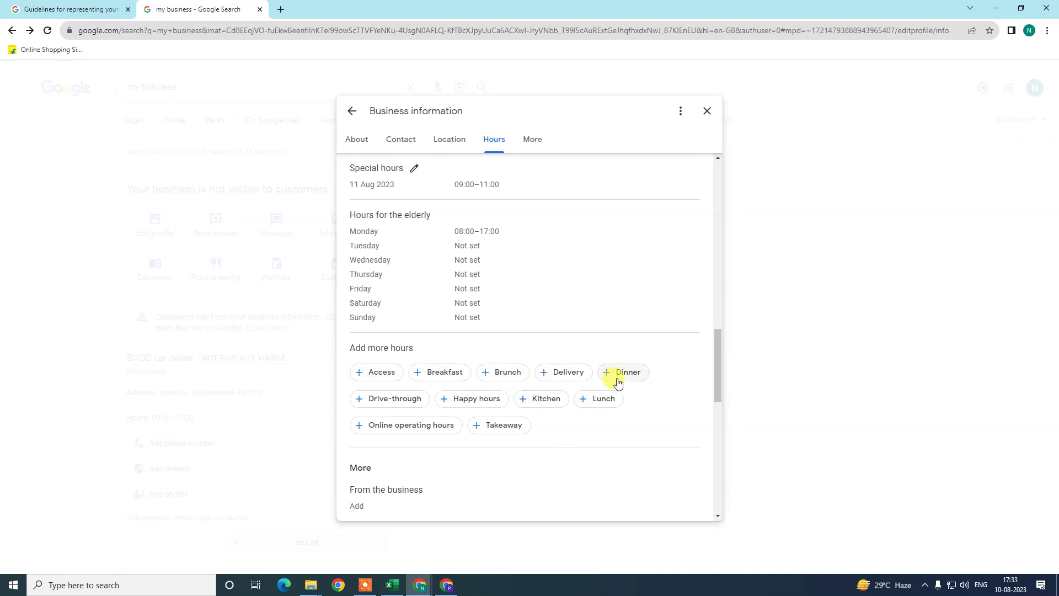
scroll(508, 304, "up", 7)
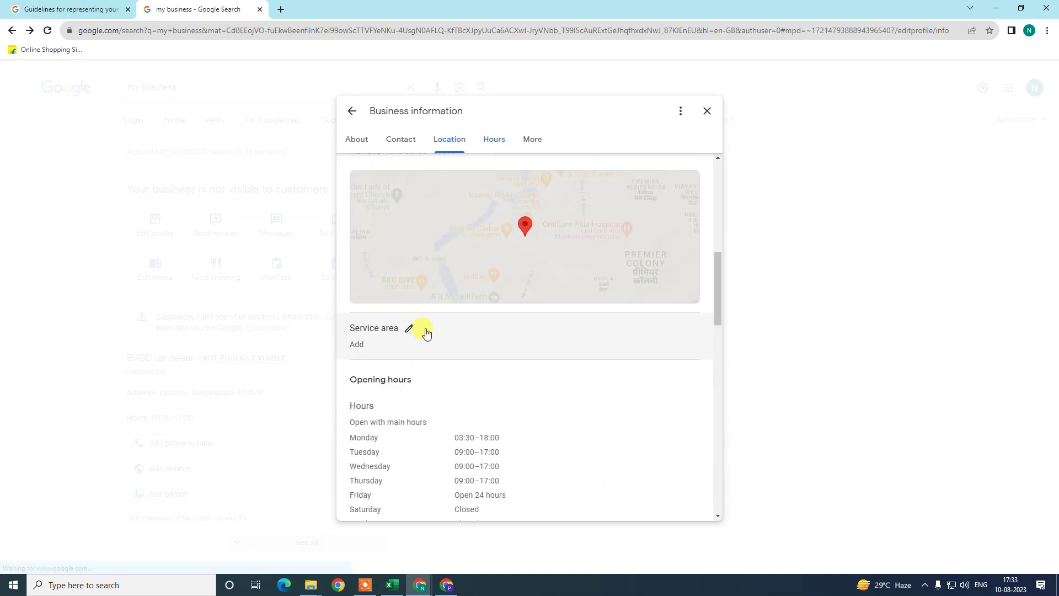
scroll(428, 333, "down", 3)
scroll(502, 339, "down", 4)
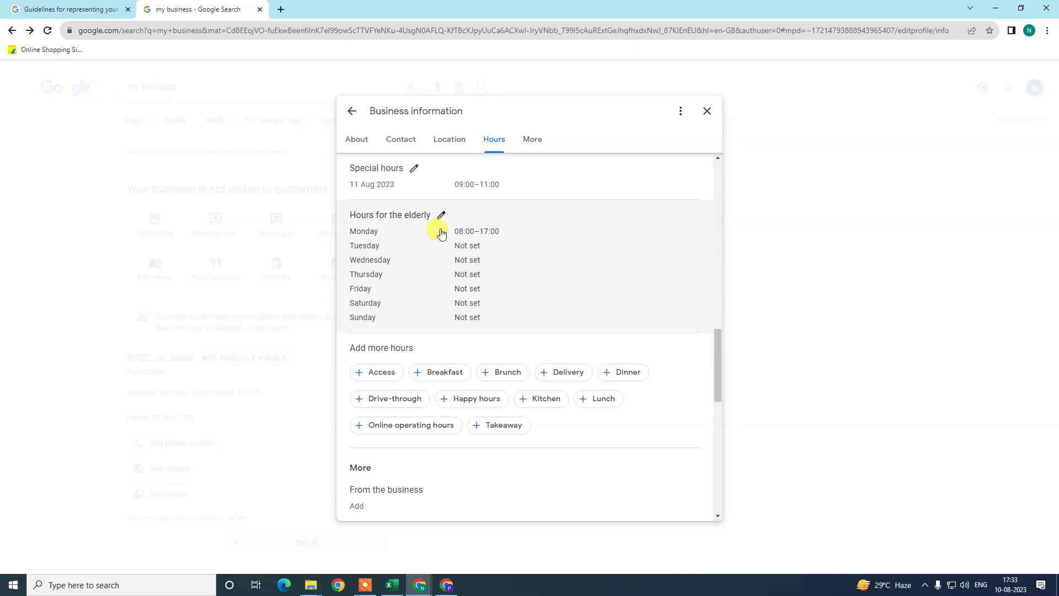
Open the Hours for the elderly editor and cancel without changes
left_click(441, 221)
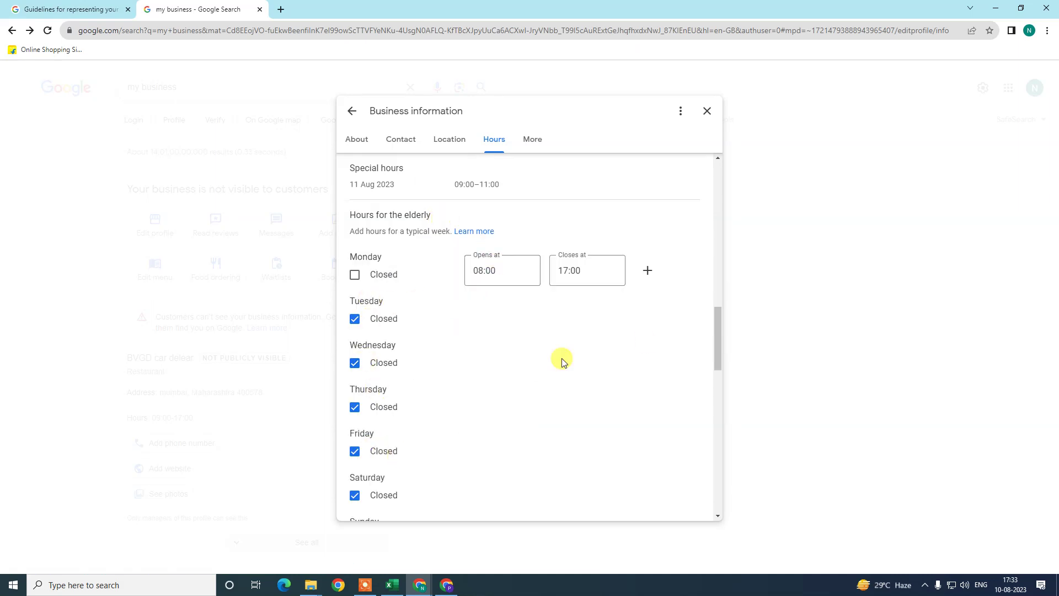
scroll(464, 282, "down", 1)
scroll(464, 281, "down", 2)
left_click(422, 462)
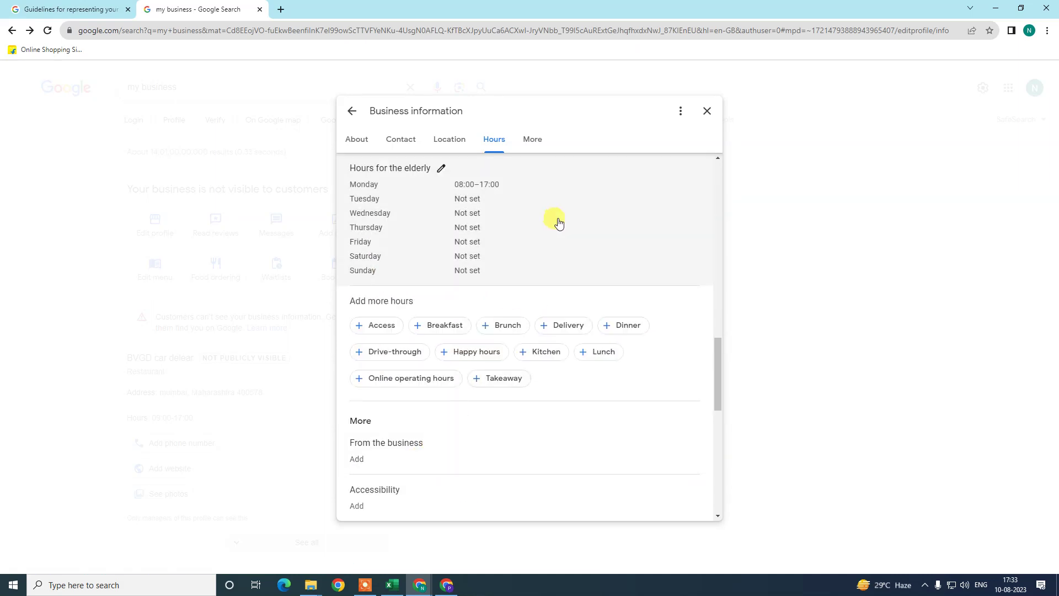